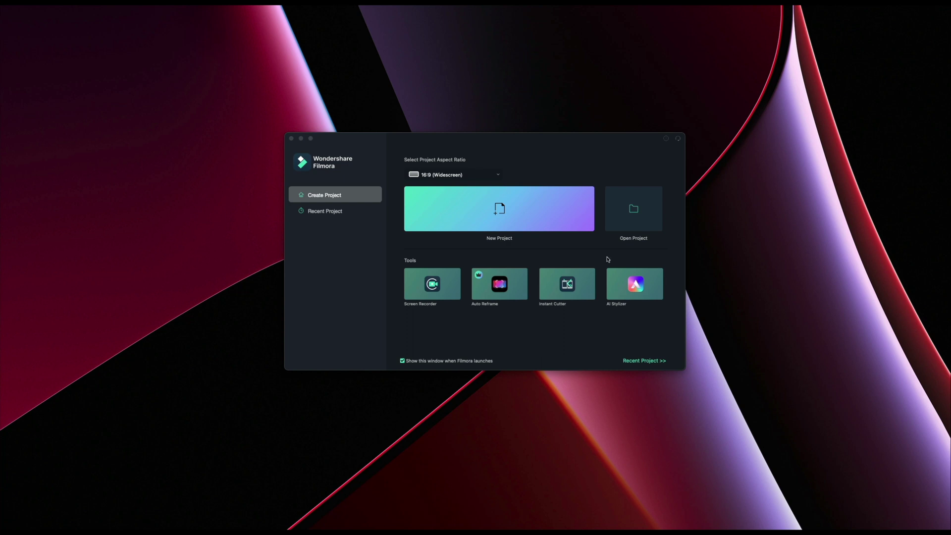
Keep the new project's aspect ratio at 16:9 widescreen.
left_click(466, 177)
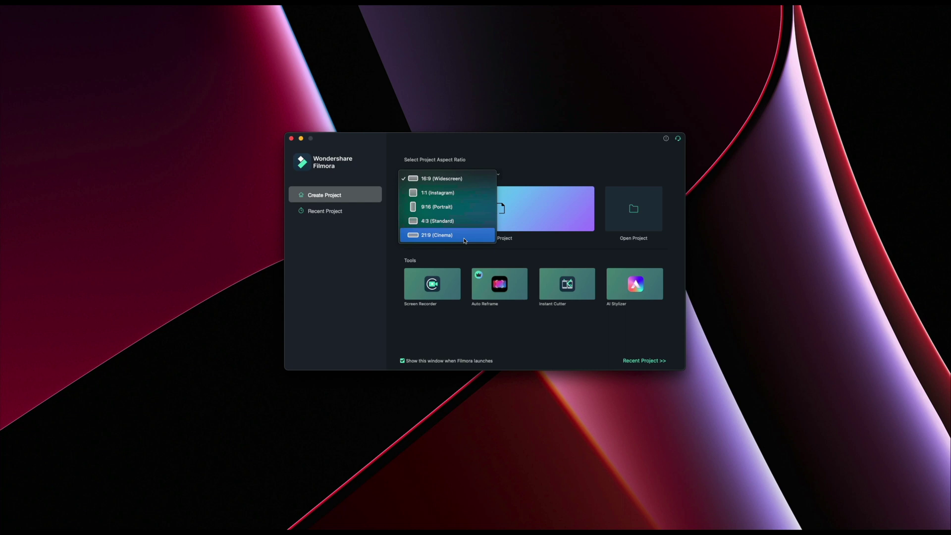
left_click(452, 181)
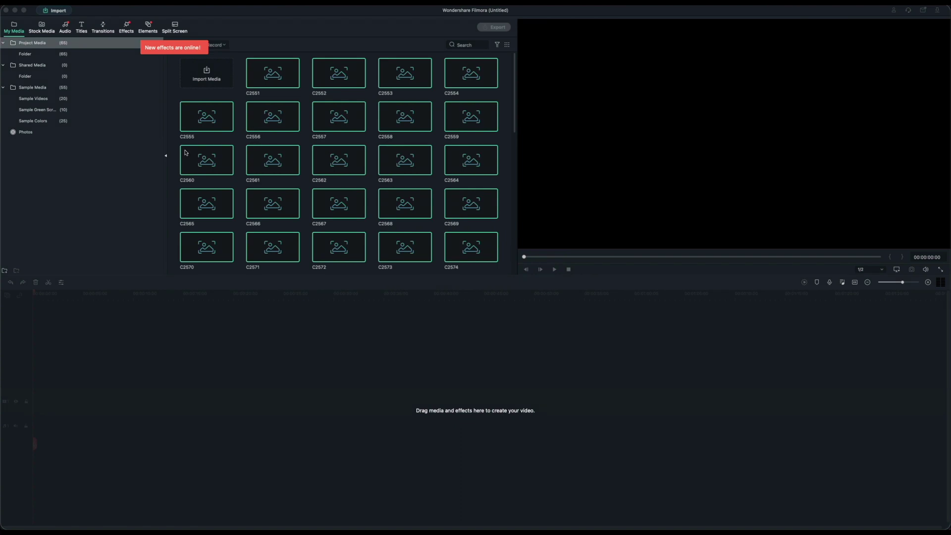
Preview clips C2552 and C2553 in Project Media, then place C2551 on the video track.
left_click(116, 125)
left_click(49, 64)
left_click(55, 55)
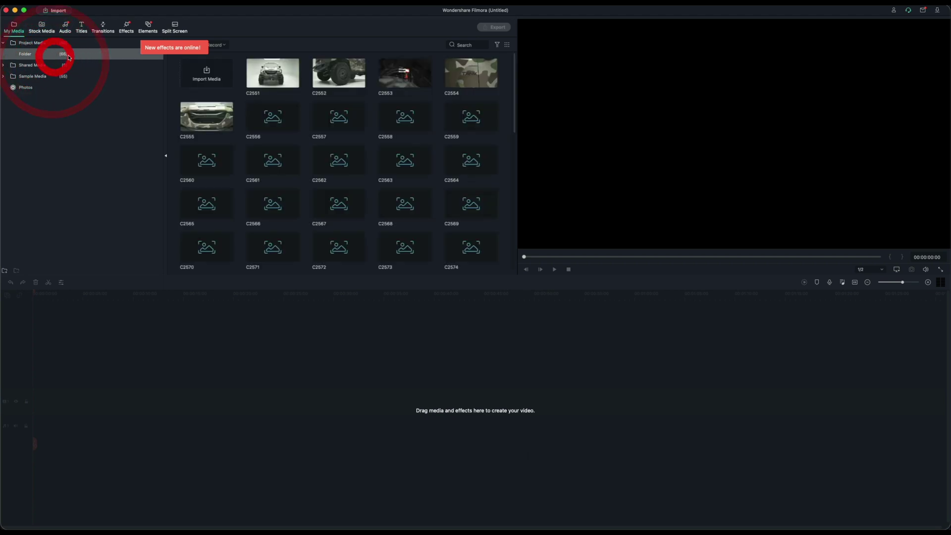
left_click(339, 78)
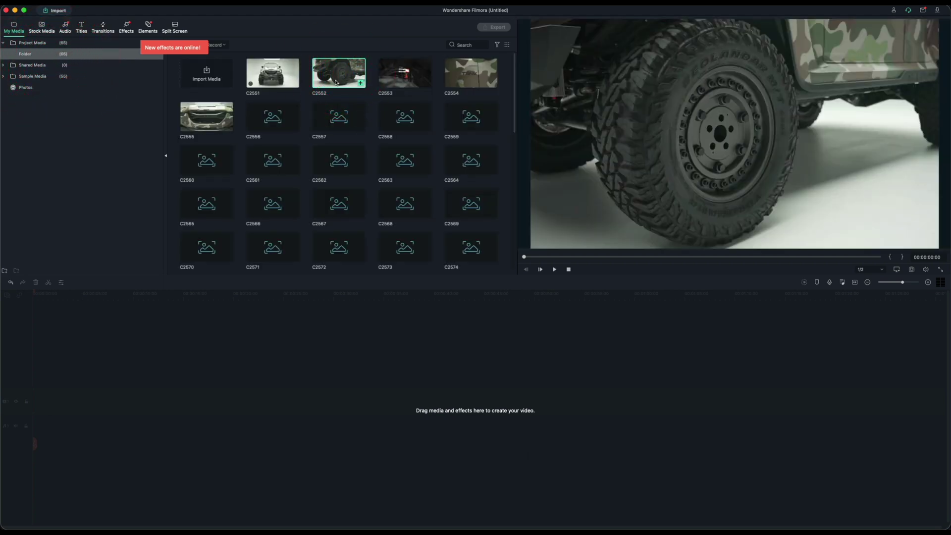
left_click(335, 81)
left_click(405, 78)
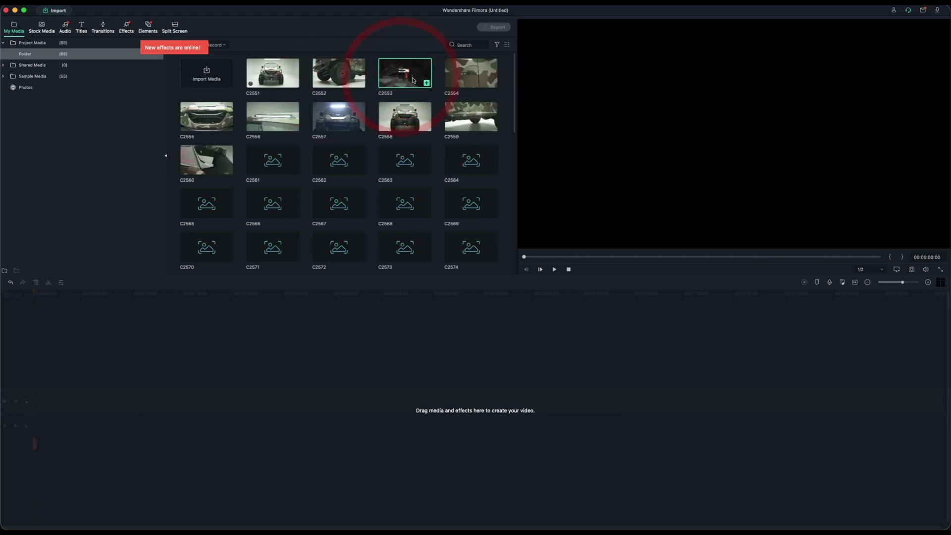
left_click(410, 80)
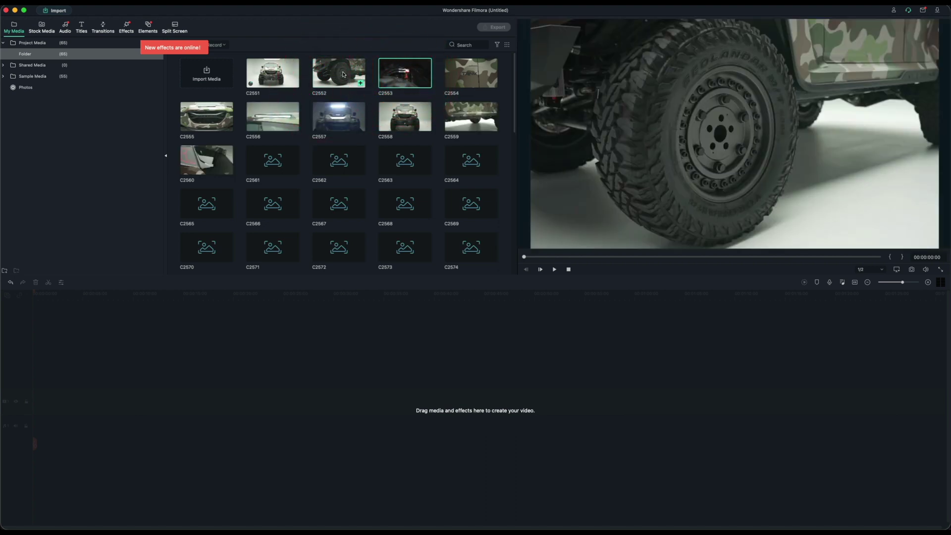
left_click_drag(272, 74, 38, 423)
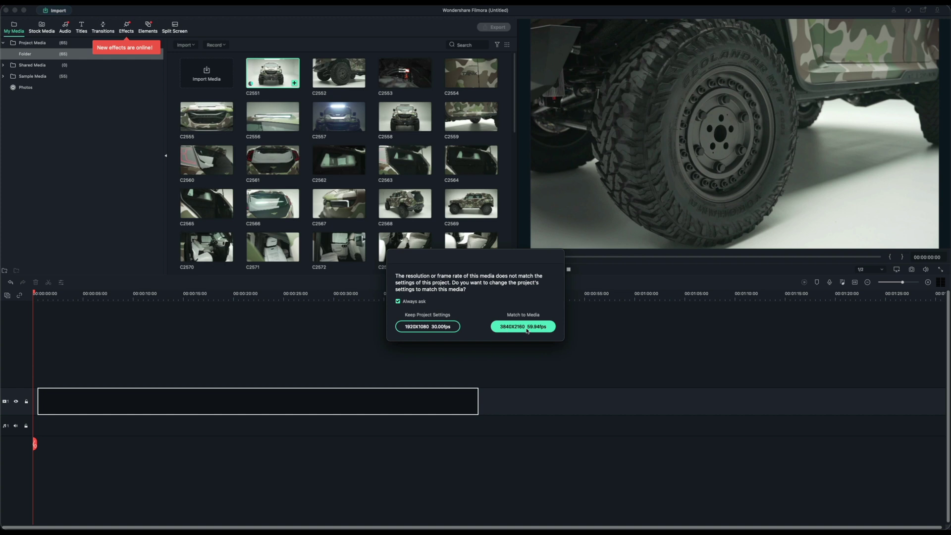
Match the project to the clip's 3840x2160 59.94fps settings and zoom the timeline out.
left_click(527, 329)
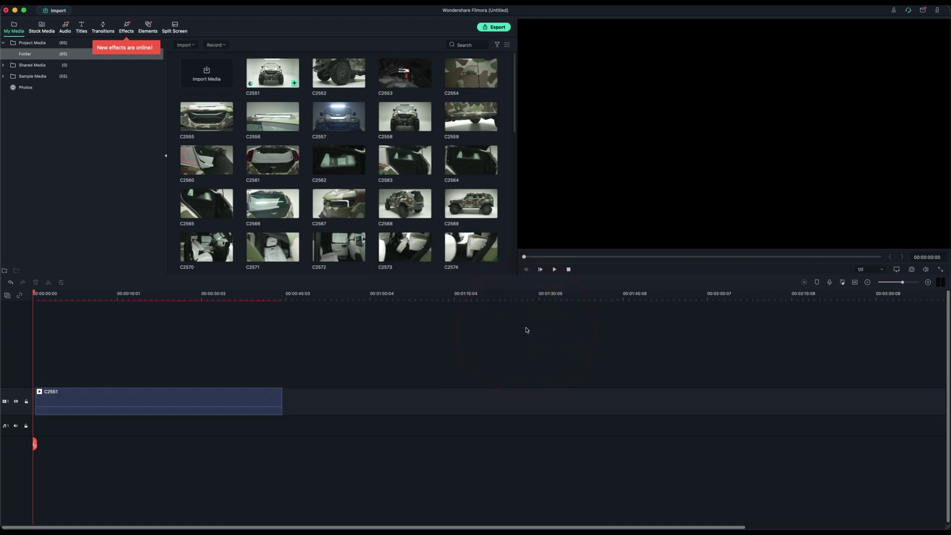
left_click(47, 381)
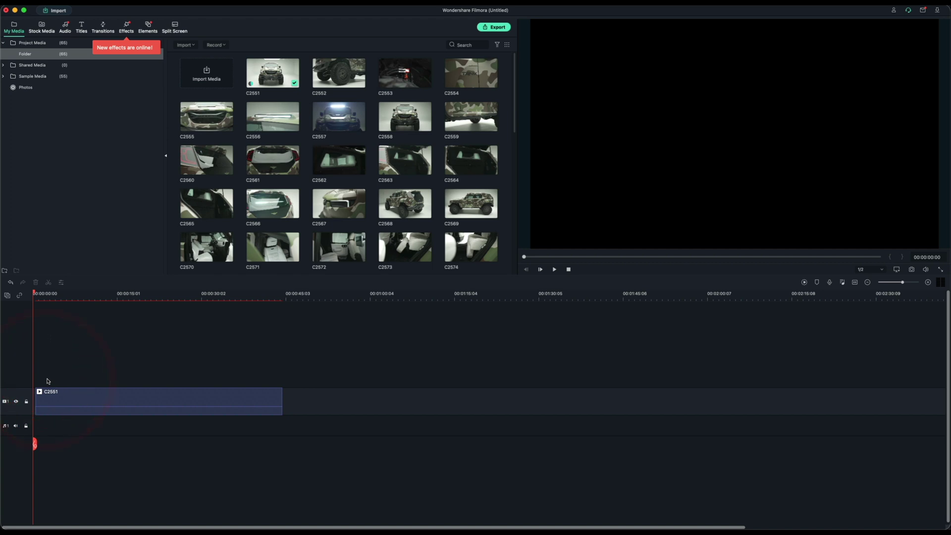
left_click(68, 297)
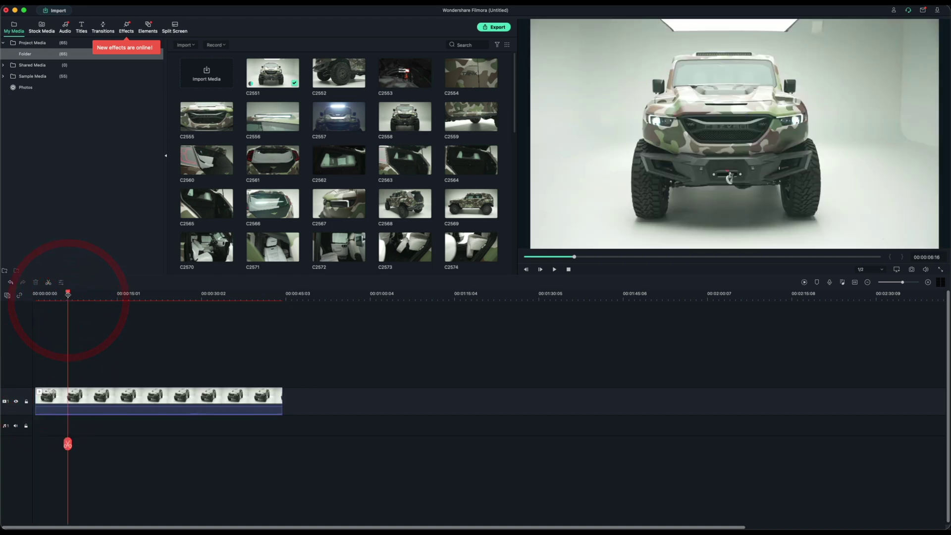
scroll(72, 295, "down", 5)
left_click(60, 293)
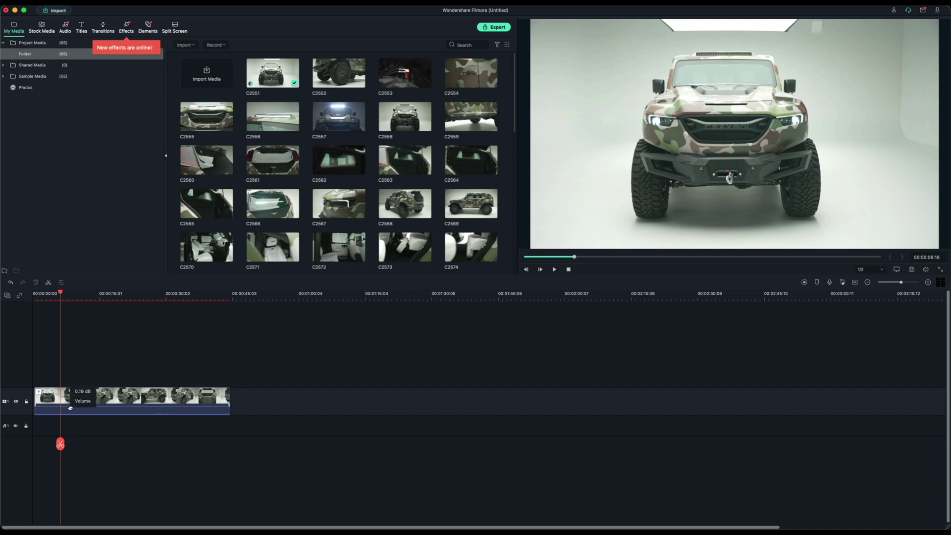
Lower the audio volume of clip C2551 on the timeline.
left_click_drag(70, 408, 69, 431)
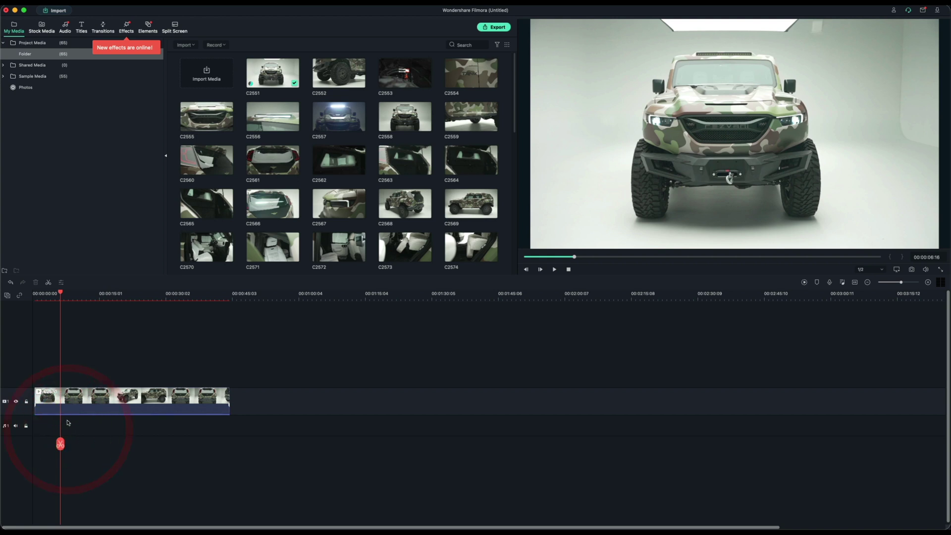
left_click(44, 379)
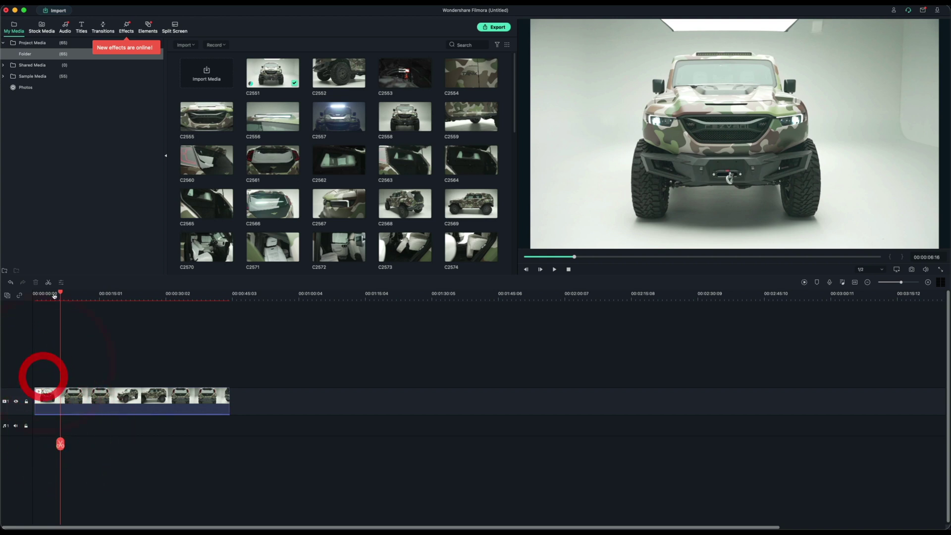
scroll(63, 350, "down", 3)
scroll(39, 297, "up", 5)
left_click(49, 296)
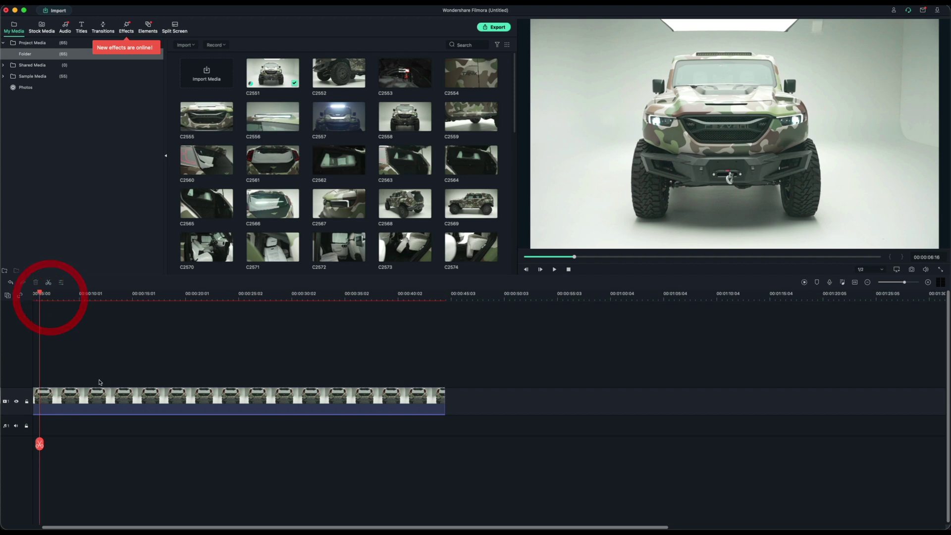
scroll(99, 382, "left", 2)
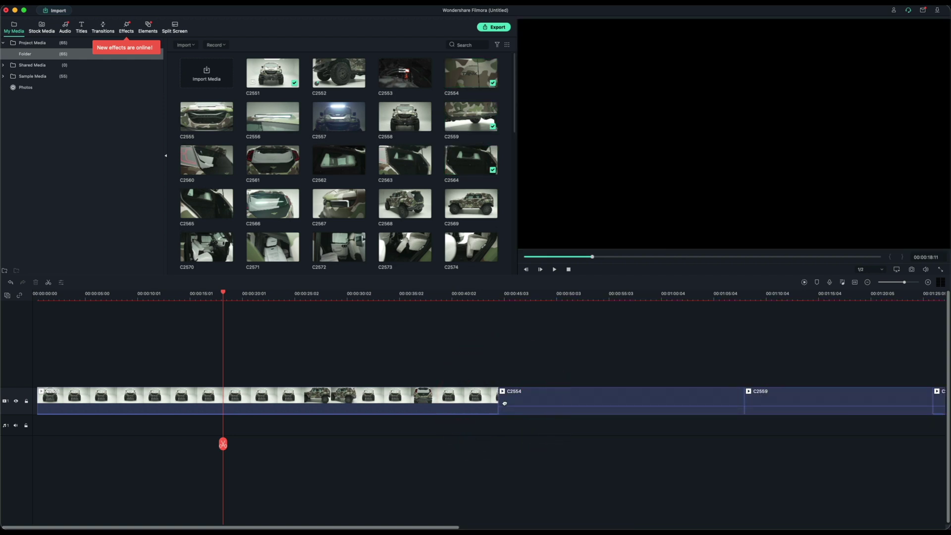
Append C2554, C2559 and C2564 to the video track after C2551 and zoom in to inspect them.
left_click(400, 373)
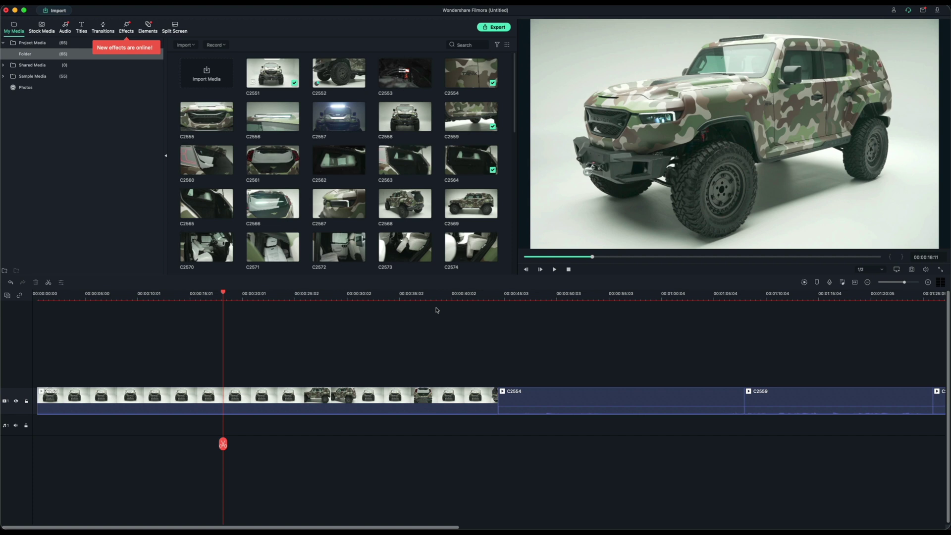
left_click(288, 298)
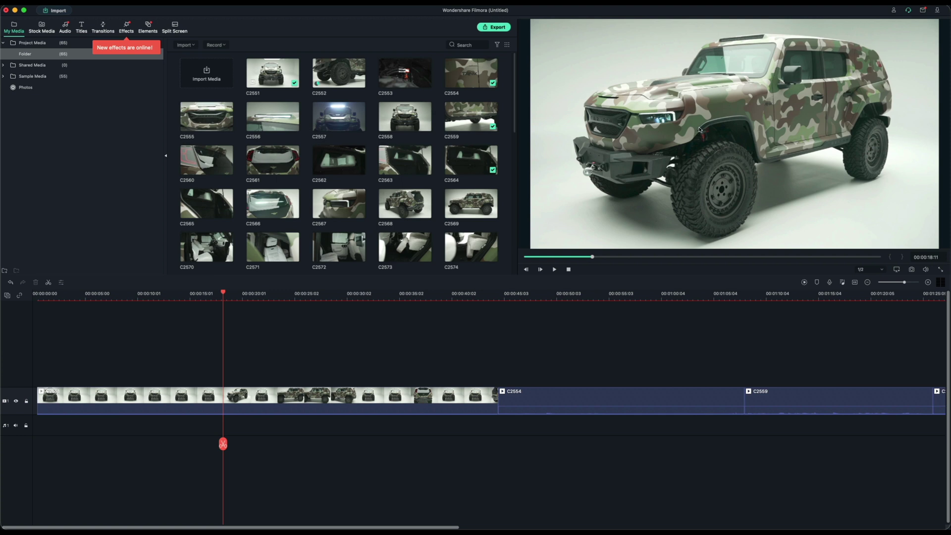
left_click(283, 366)
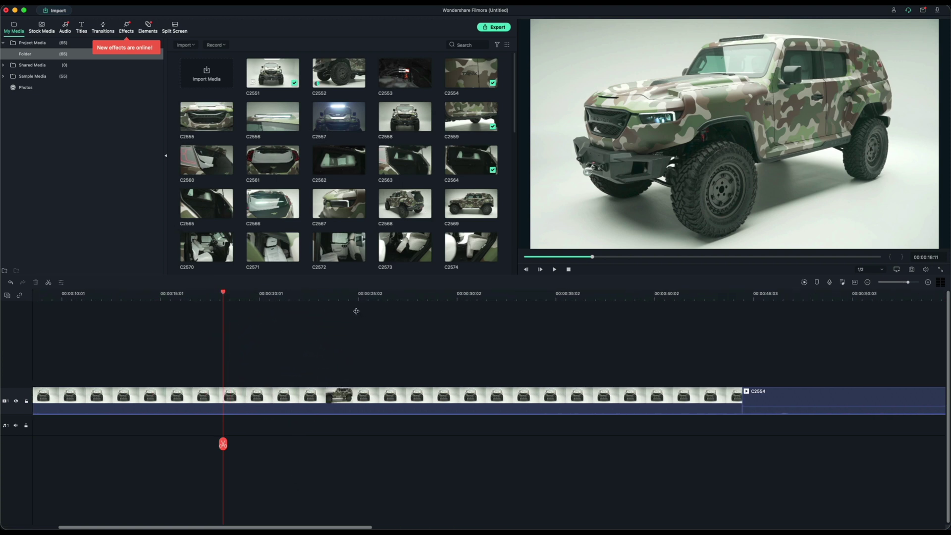
scroll(205, 301, "down", 1)
scroll(205, 301, "down", 1)
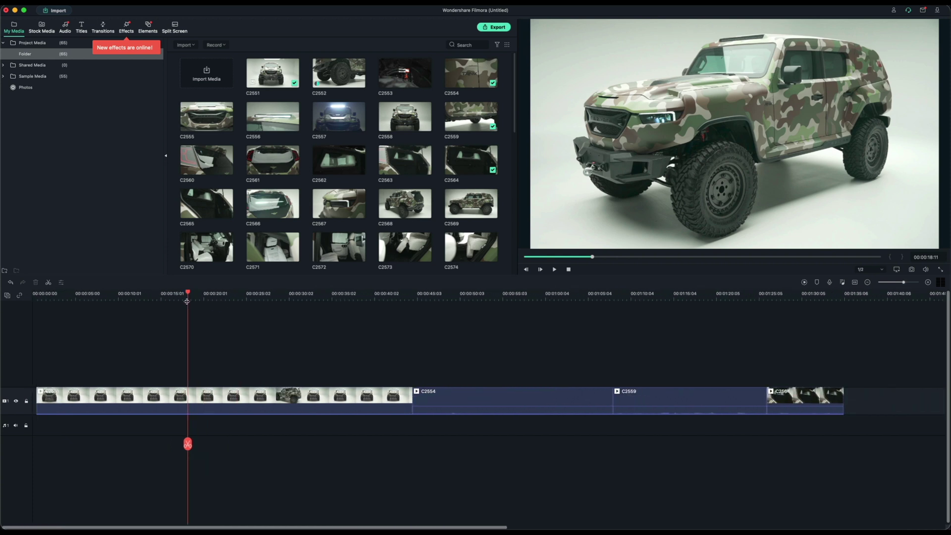
scroll(205, 302, "up", 2)
left_click(203, 304)
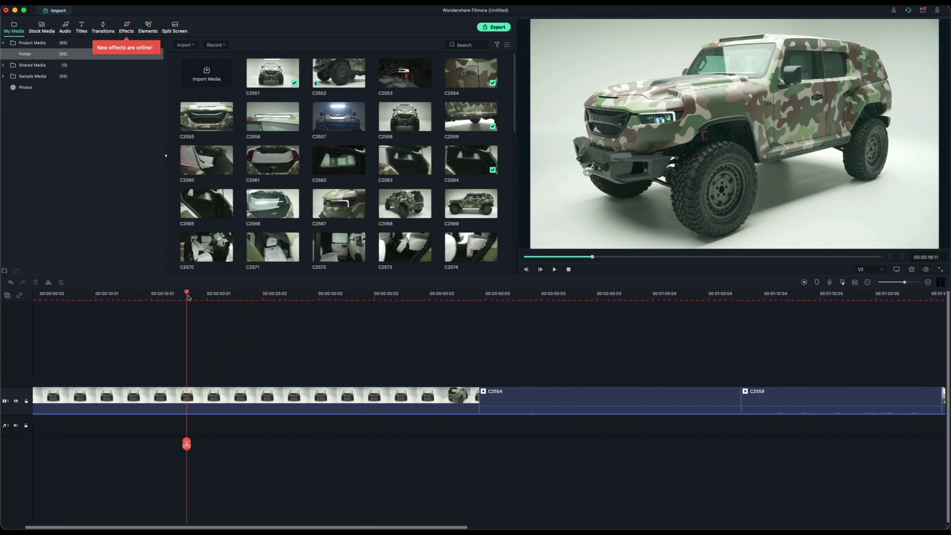
scroll(244, 293, "up", 3)
scroll(244, 292, "down", 2)
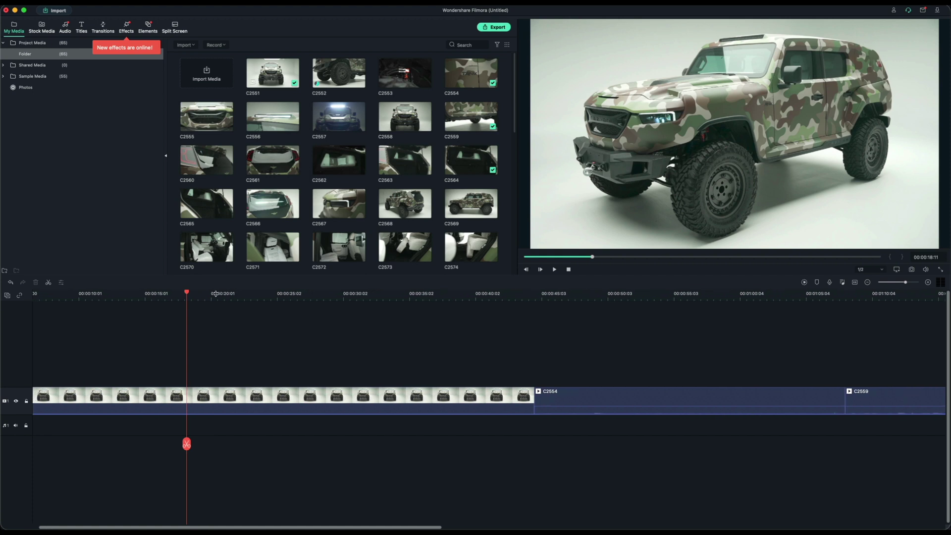
left_click(183, 292)
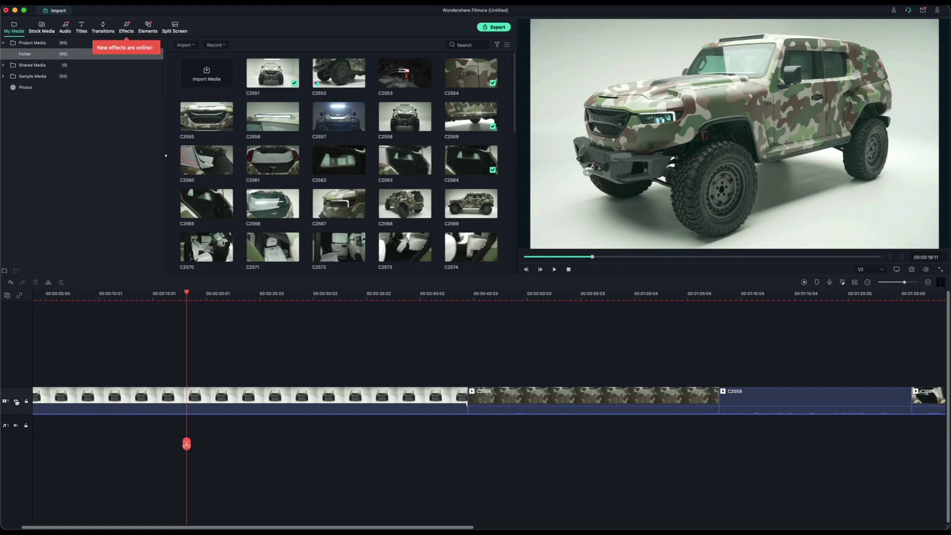
Select and rearrange clips on the main video track, toggling its preview visibility.
left_click(15, 403)
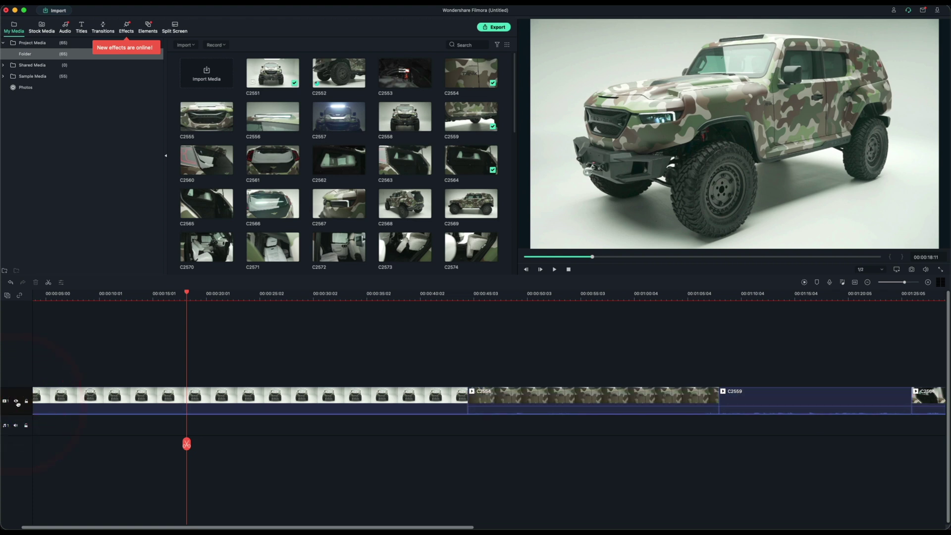
left_click(133, 401)
left_click(16, 401)
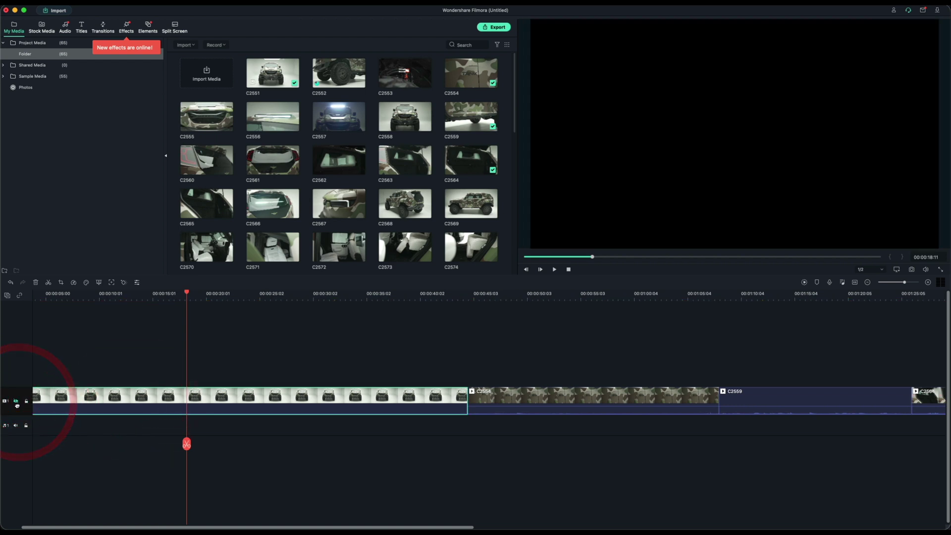
left_click(17, 401)
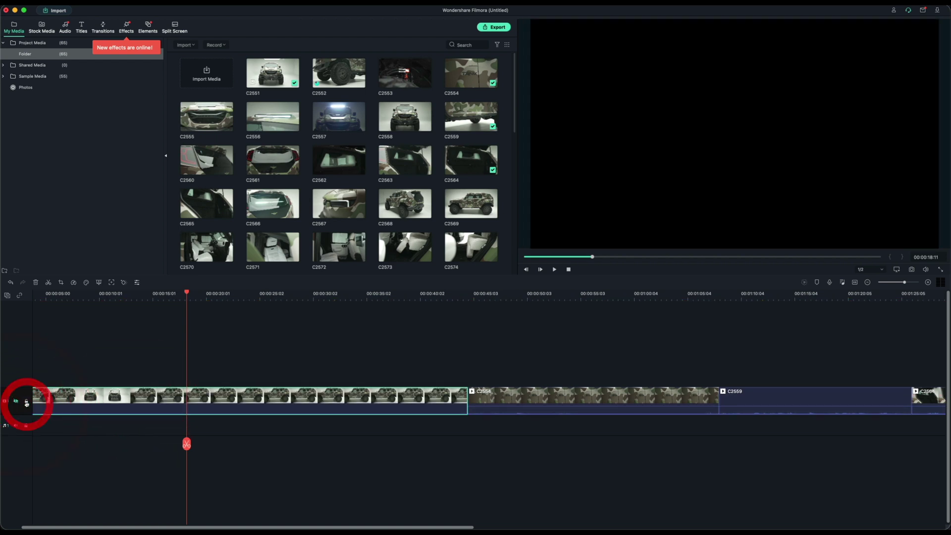
left_click(121, 402)
left_click(138, 404)
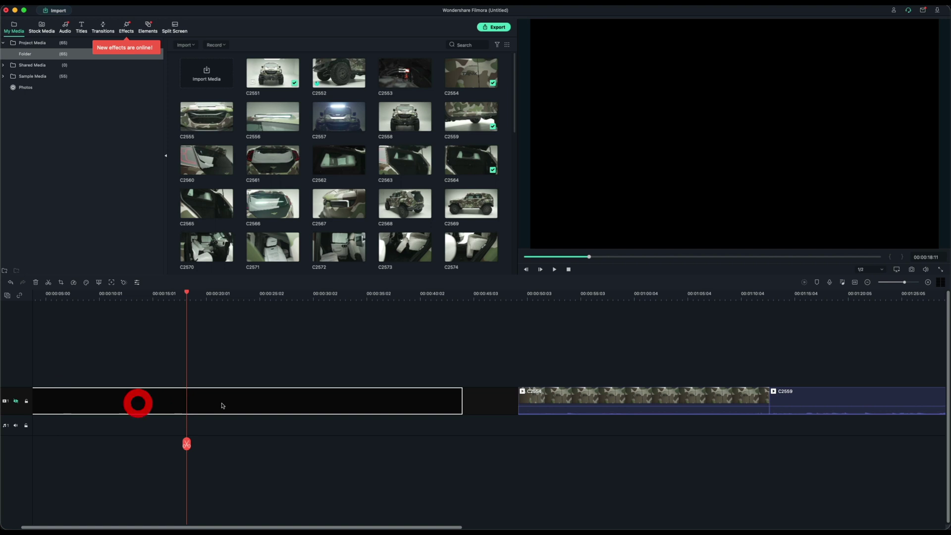
Lock the main video track and confirm its clips can no longer be selected.
left_click(274, 402)
left_click(26, 401)
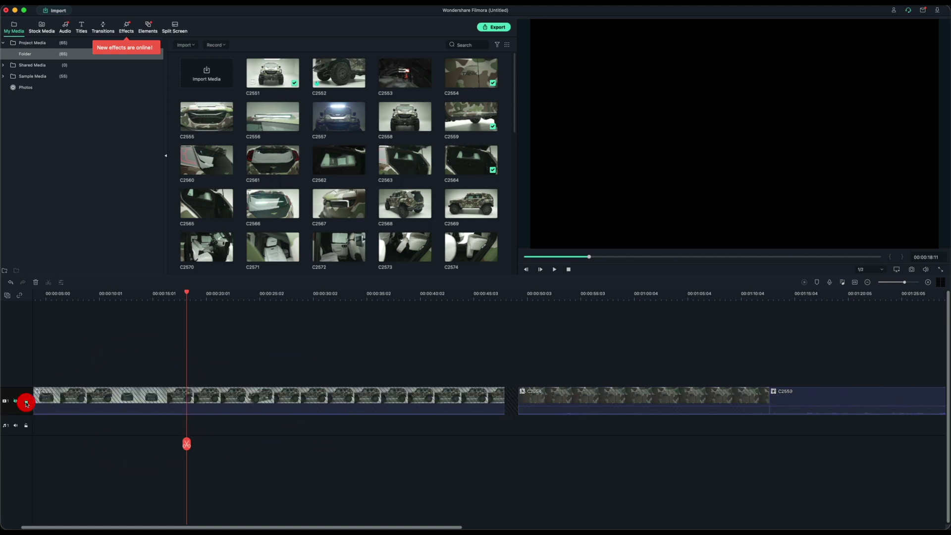
left_click(306, 396)
left_click(437, 397)
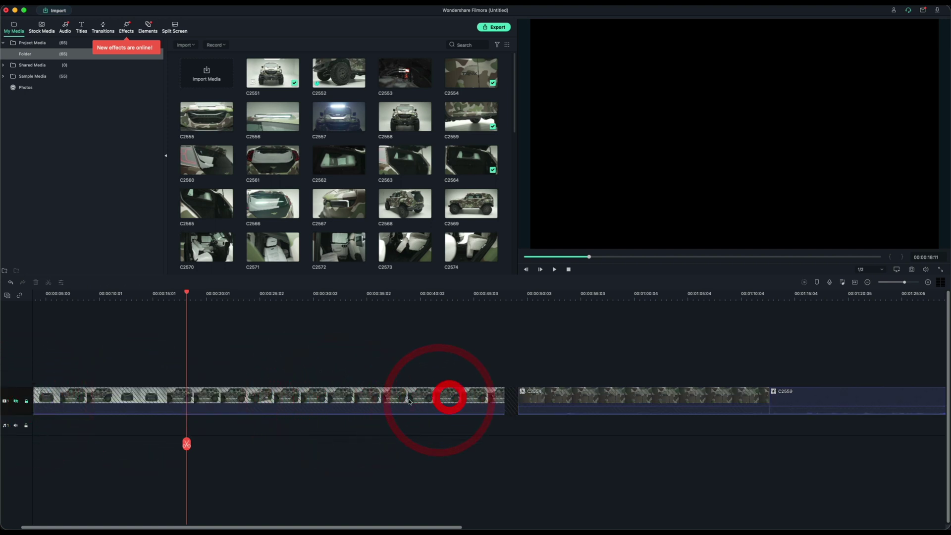
left_click(429, 402)
left_click(396, 409)
left_click(424, 404)
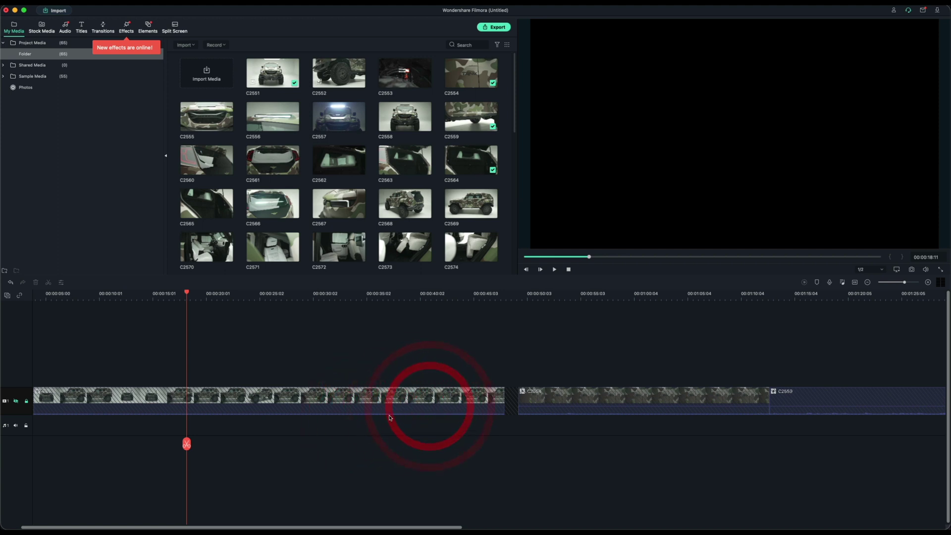
Unlock the main video track, deselect the clip, and select C2564 in the media library.
left_click(27, 402)
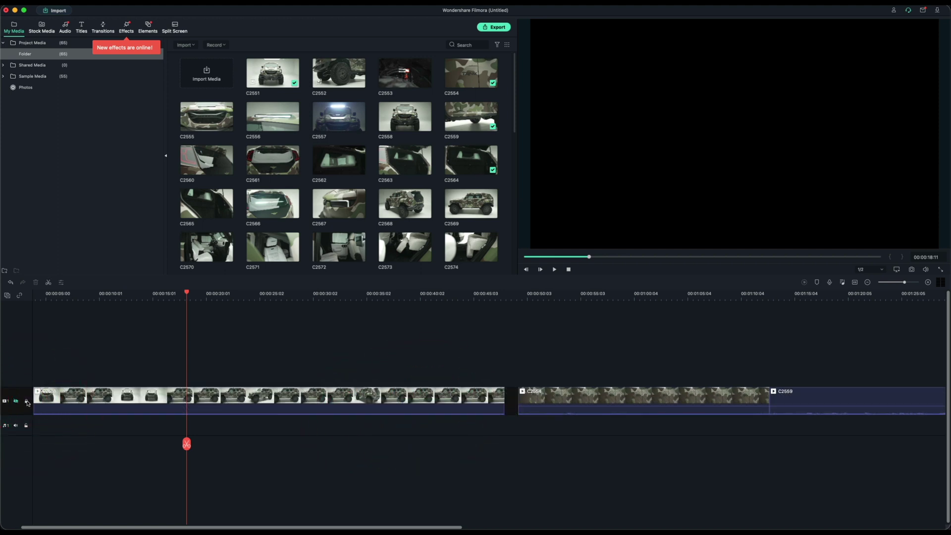
left_click(26, 402)
left_click(27, 402)
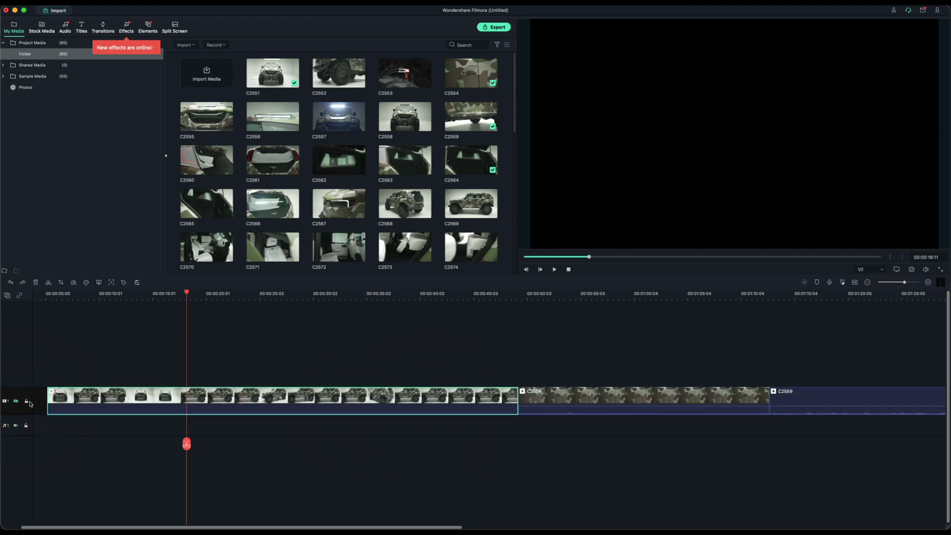
left_click(16, 399)
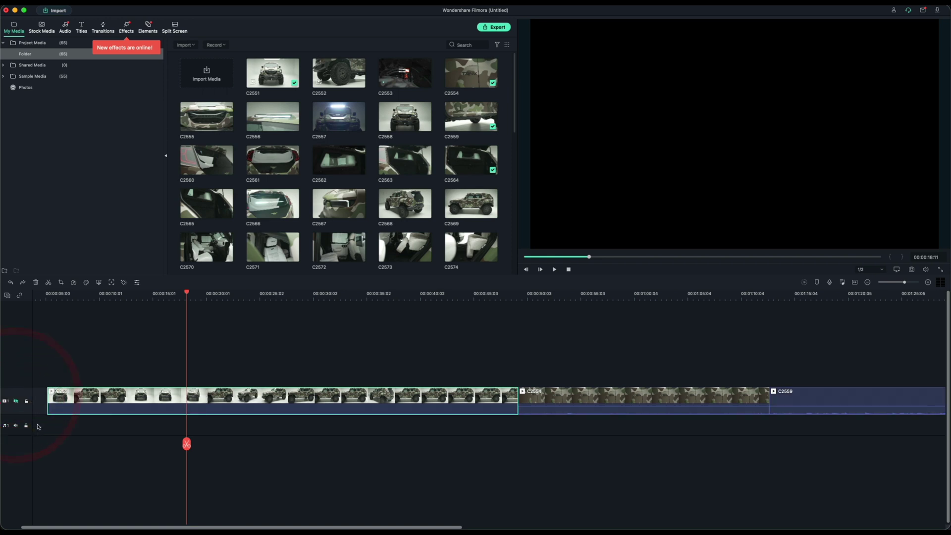
left_click(69, 430)
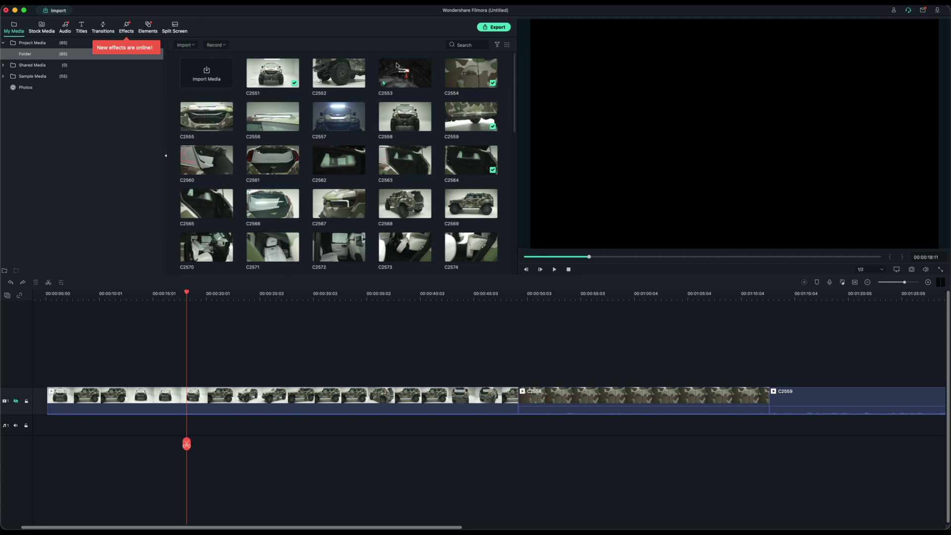
left_click(479, 159)
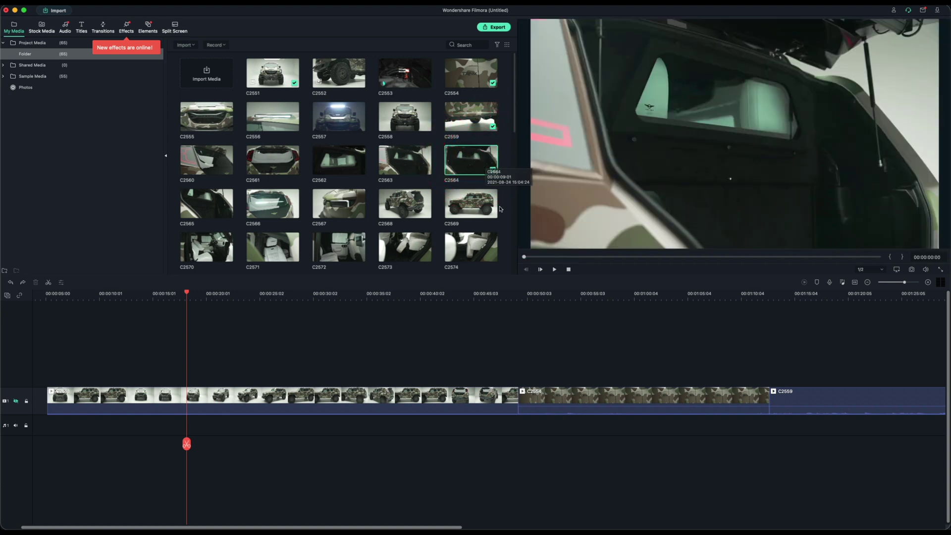
Stack C2568, C2569, C2571, C2572 and C2554 on new tracks at the timeline start.
left_click_drag(505, 201, 54, 369)
left_click_drag(444, 394, 51, 342)
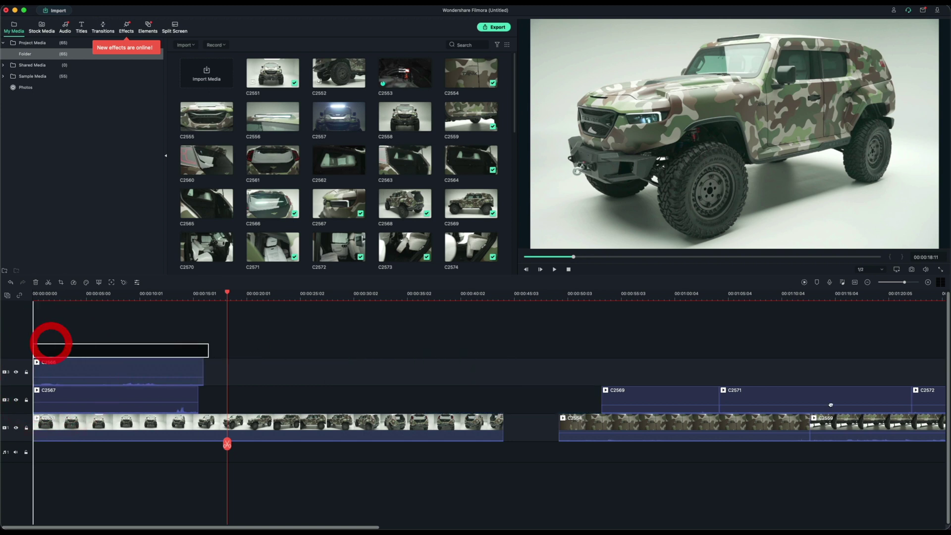
left_click_drag(631, 411, 64, 340)
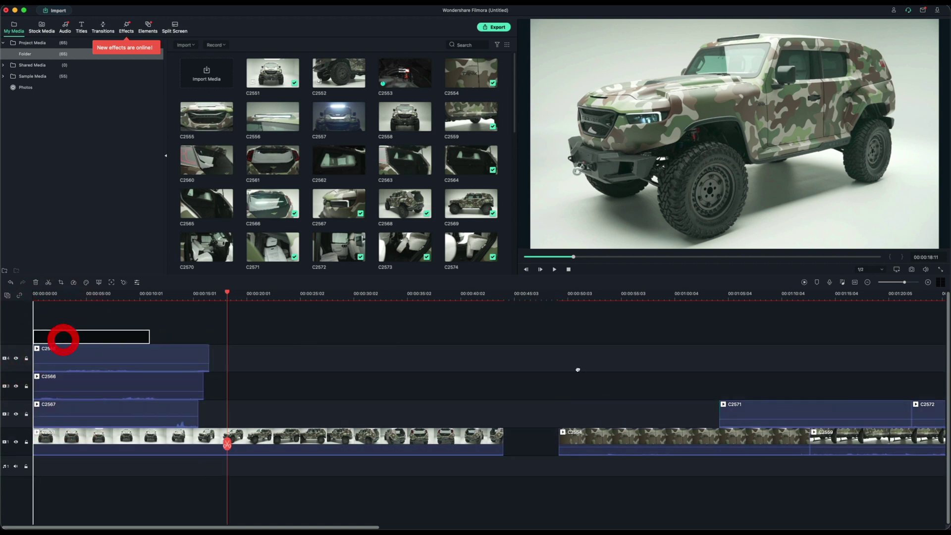
left_click_drag(779, 422, 93, 317)
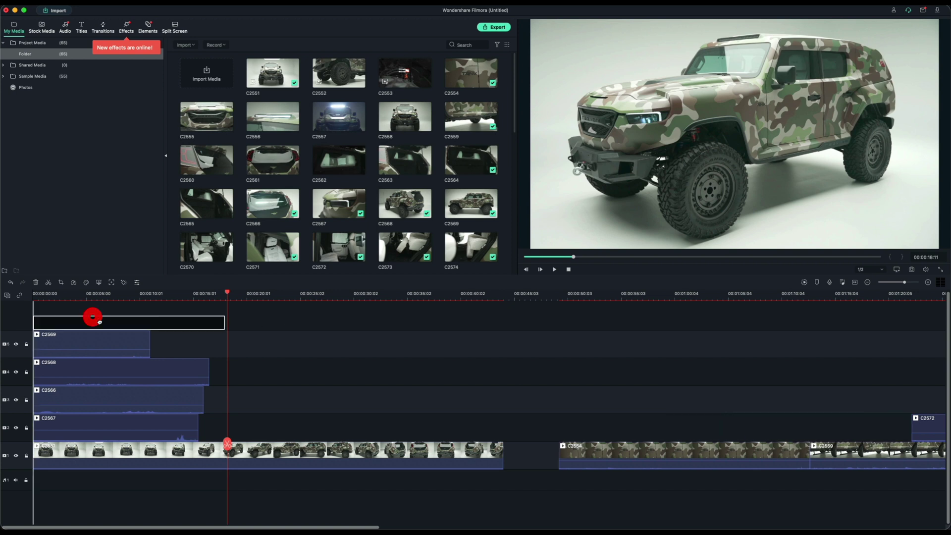
left_click_drag(926, 430, 40, 311)
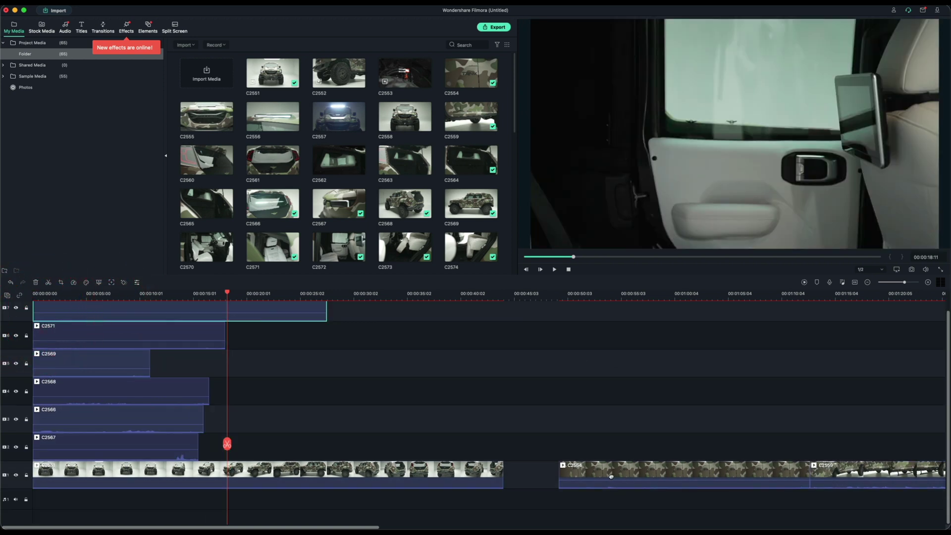
left_click_drag(610, 476, 420, 313)
left_click_drag(66, 312, 46, 304)
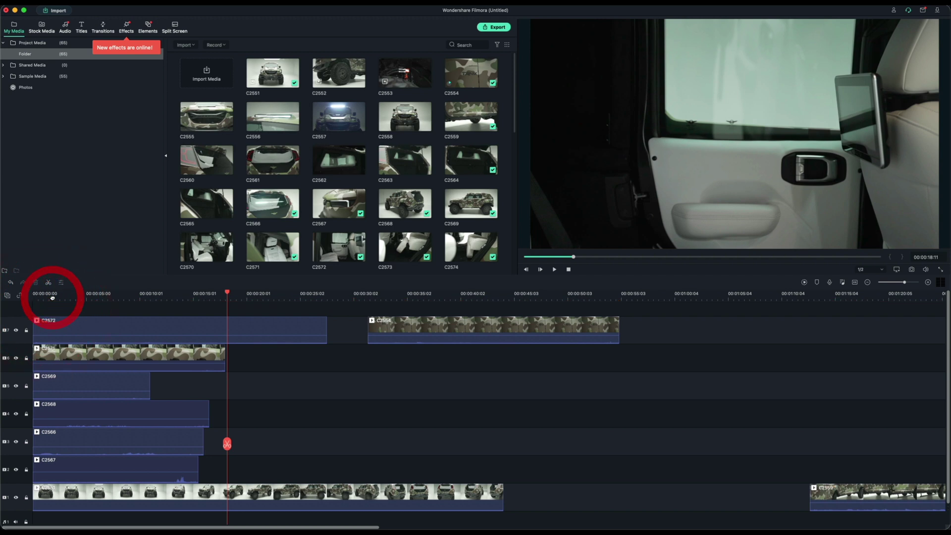
left_click(63, 298)
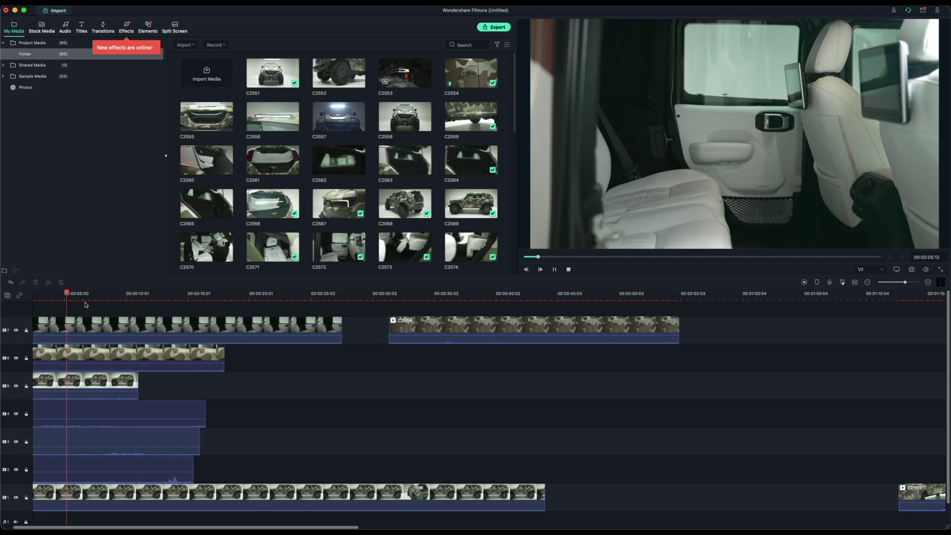
Play back the stacked clips, then delete the clips on the upper tracks.
key("space")
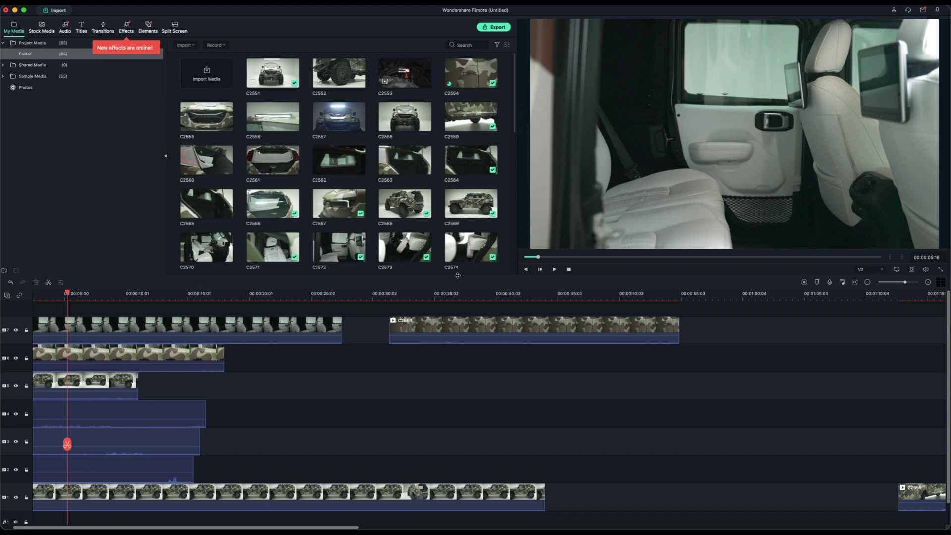
key("space")
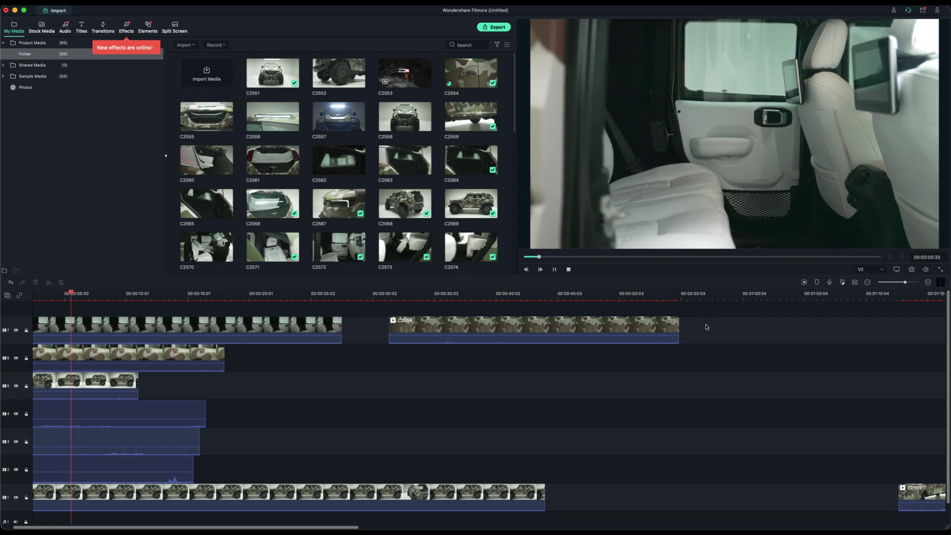
left_click(555, 270)
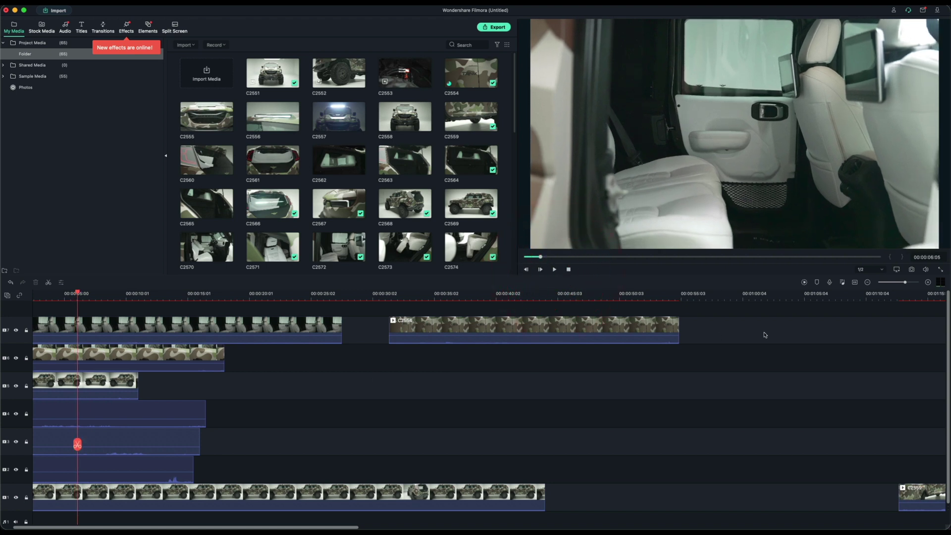
left_click_drag(765, 333, 124, 436)
key("Delete")
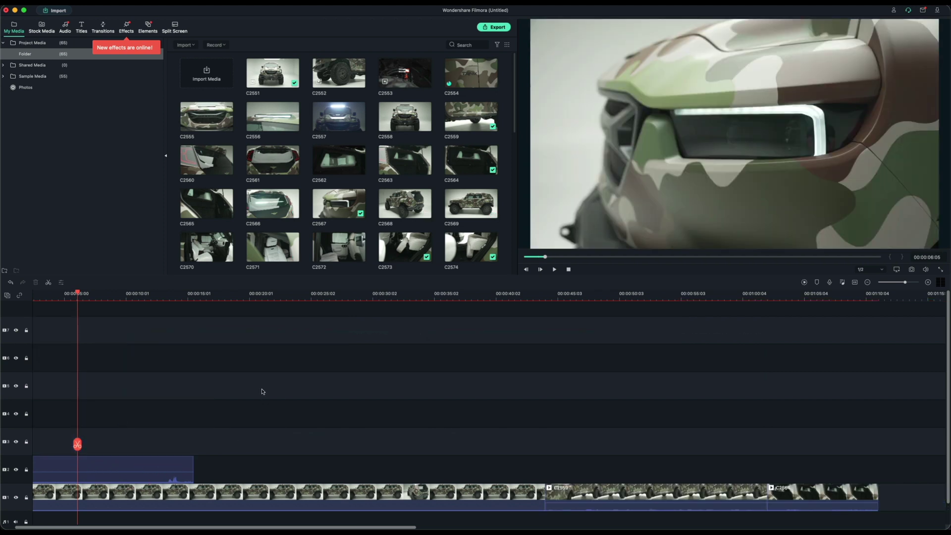
Scroll through the vlog project's library of IMG_ clips.
scroll(262, 396, "down", 1)
scroll(262, 416, "up", 1)
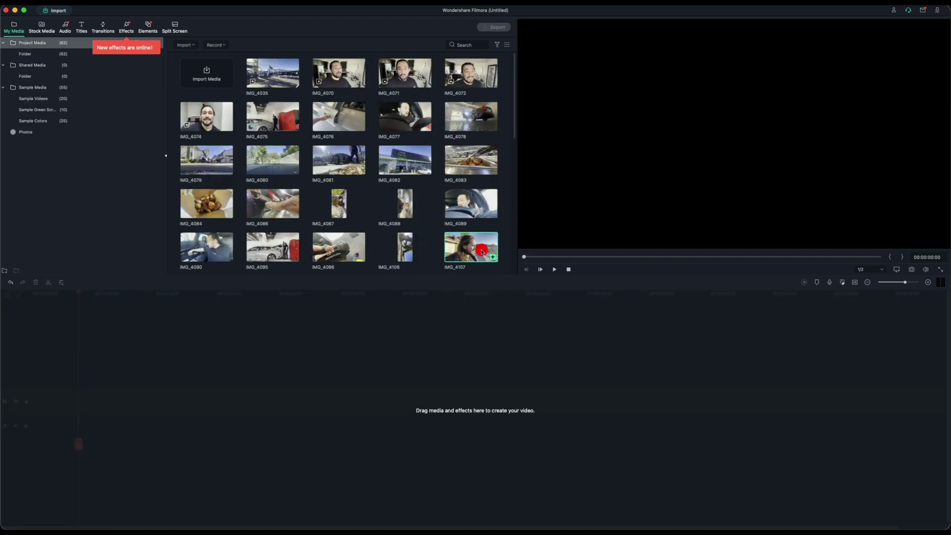
Preview IMG_4107, place IMG_4096 at the timeline start, and match project settings to it.
left_click(472, 248)
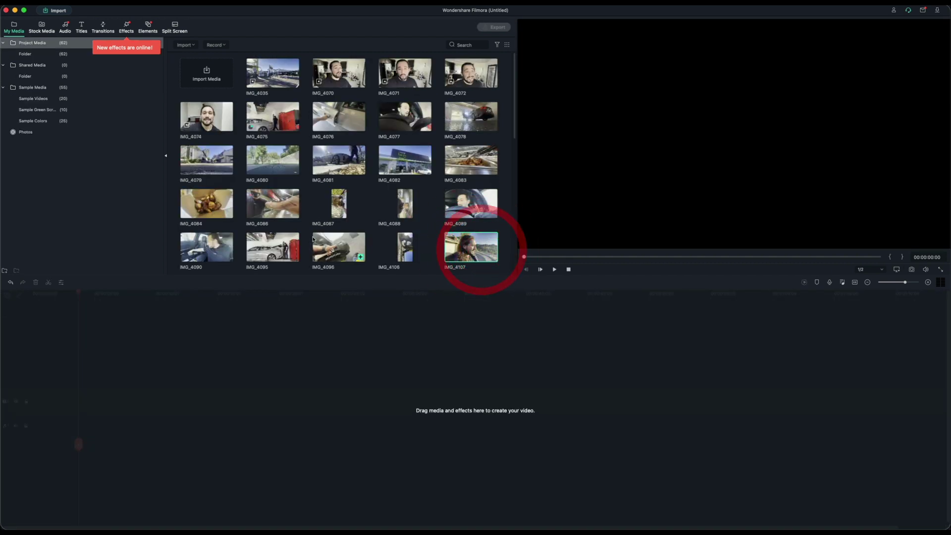
left_click(346, 268)
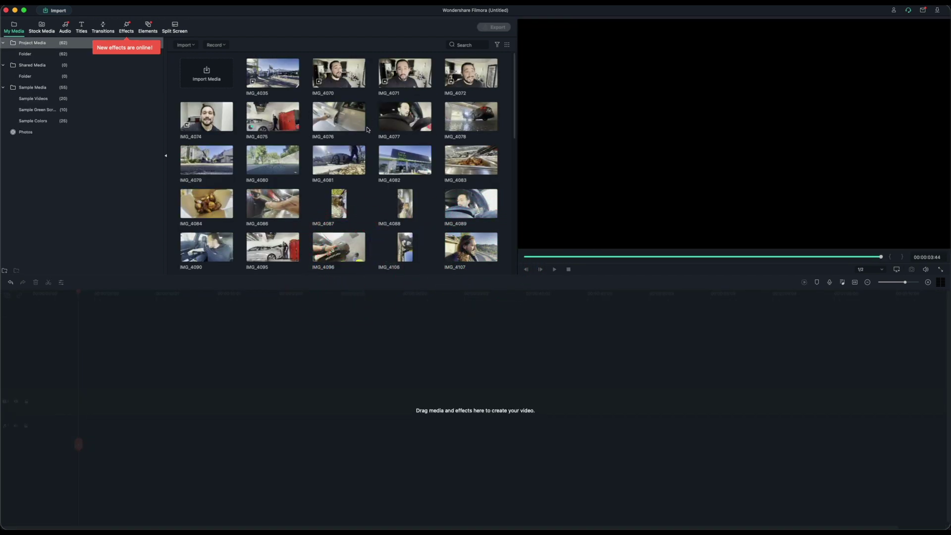
left_click(337, 245)
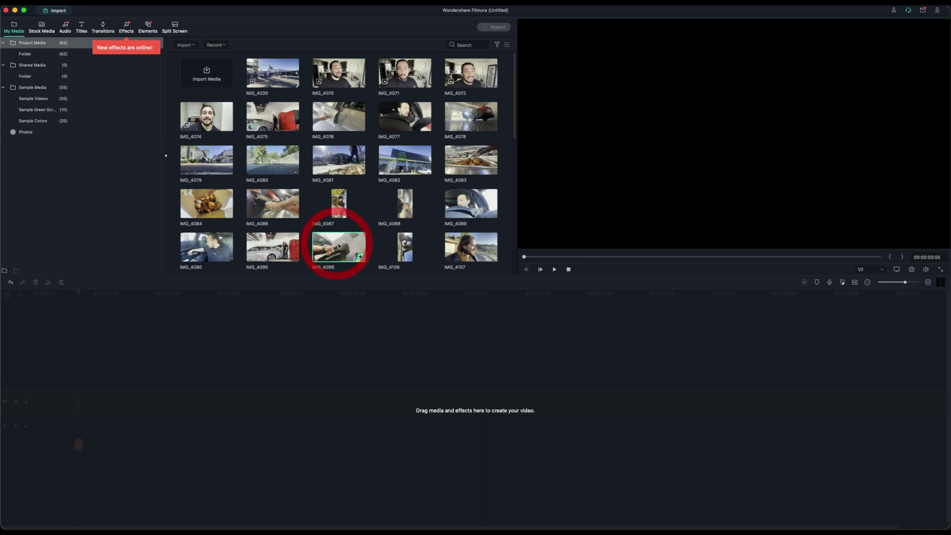
left_click(335, 258)
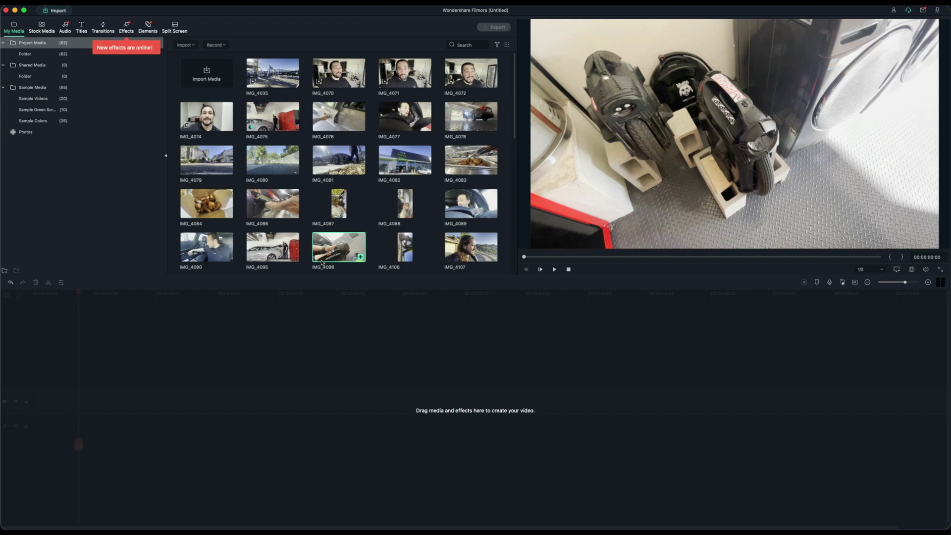
left_click_drag(345, 247, 40, 410)
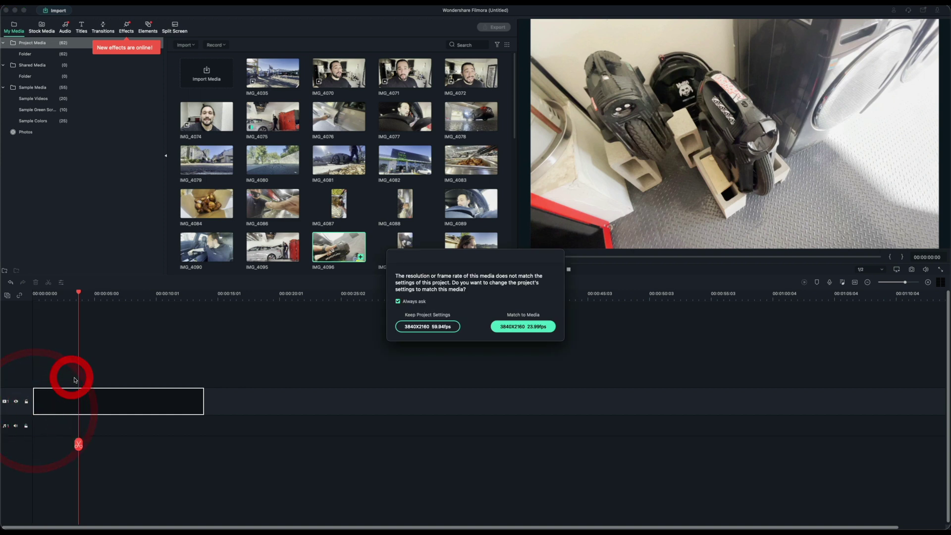
left_click(524, 326)
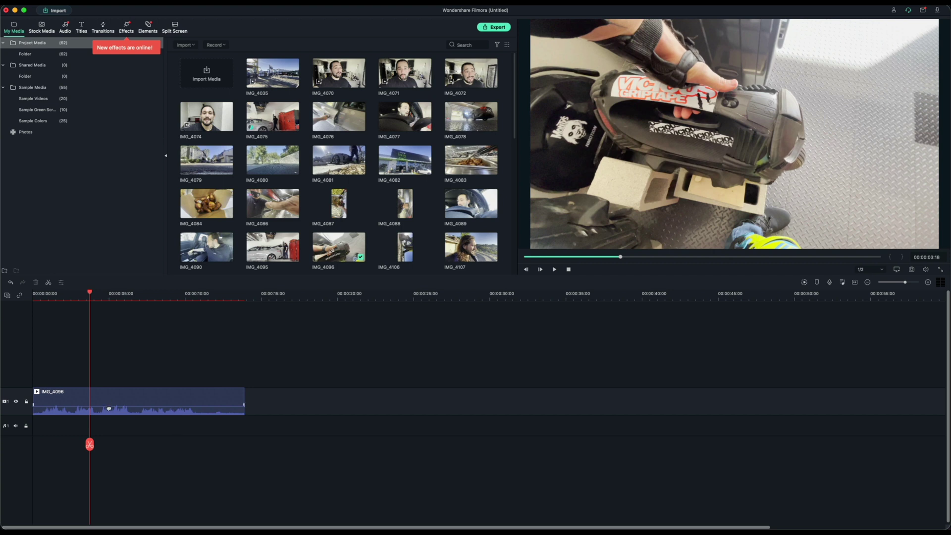
Add IMG_4086, IMG_4087, IMG_4088 and more vlog clips after IMG_4096.
left_click(106, 429)
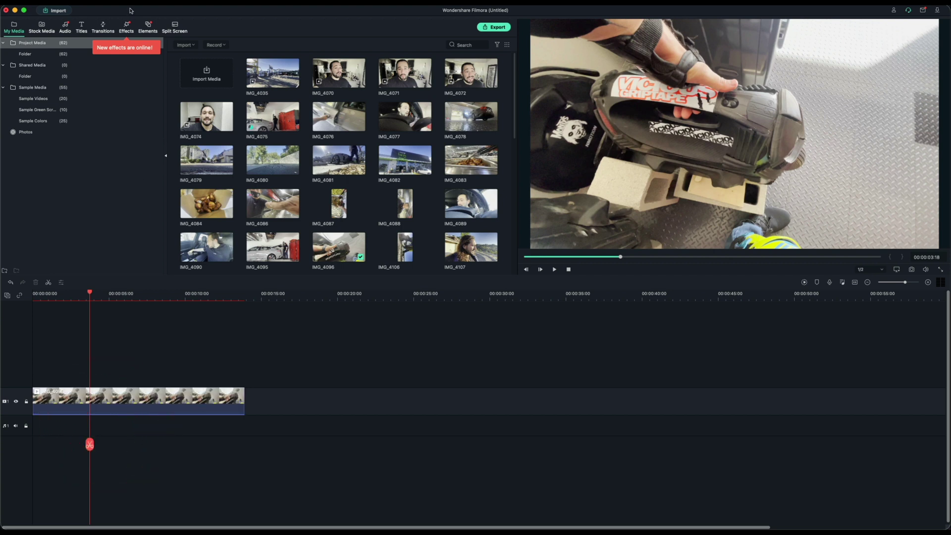
scroll(495, 197, "down", 1)
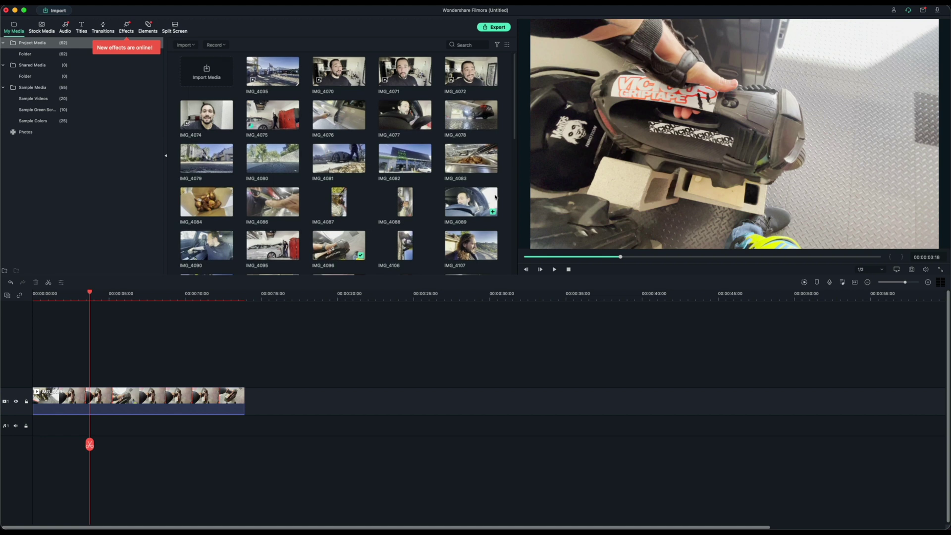
scroll(495, 197, "down", 3)
left_click_drag(502, 113, 291, 220)
left_click_drag(291, 220, 244, 396)
left_click(296, 340)
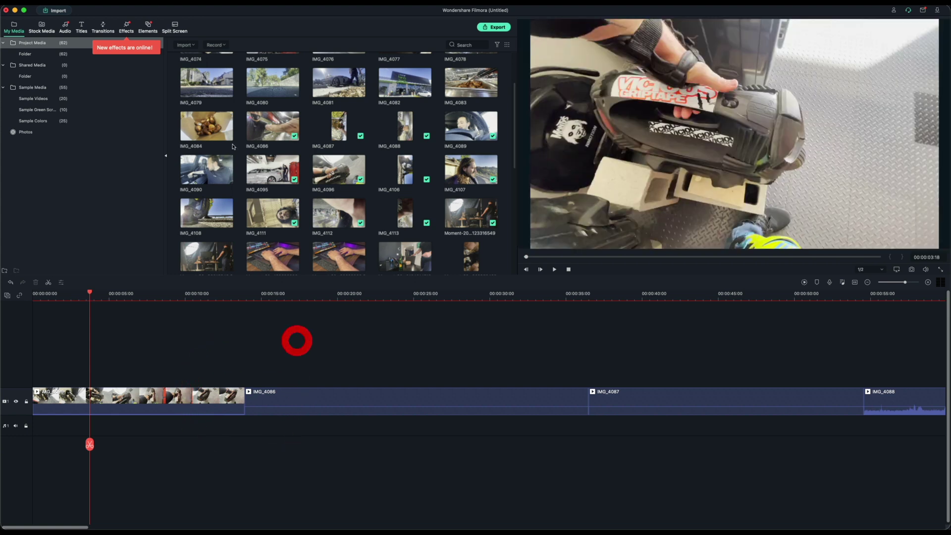
Add the second motion transition between IMG_4096 and IMG_4086, then play from 00:00:12.
left_click(102, 27)
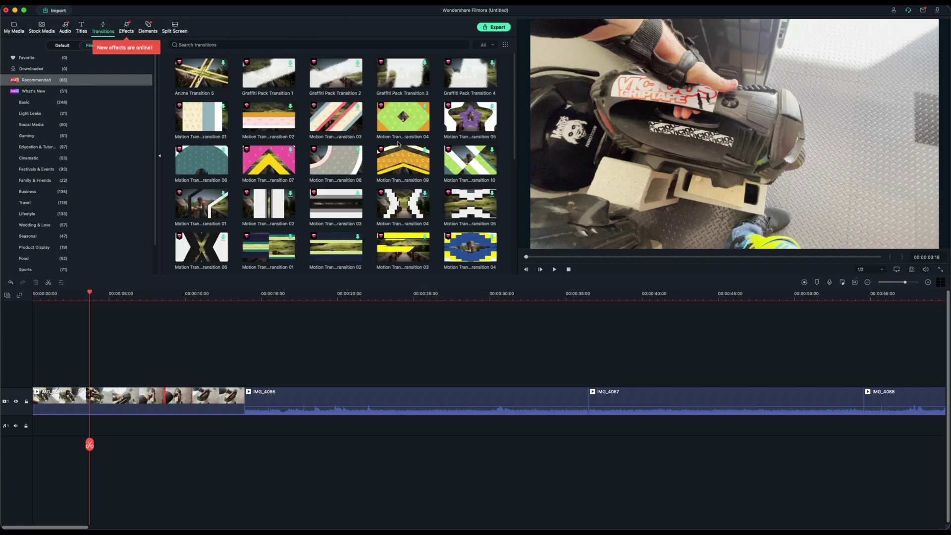
left_click(321, 126)
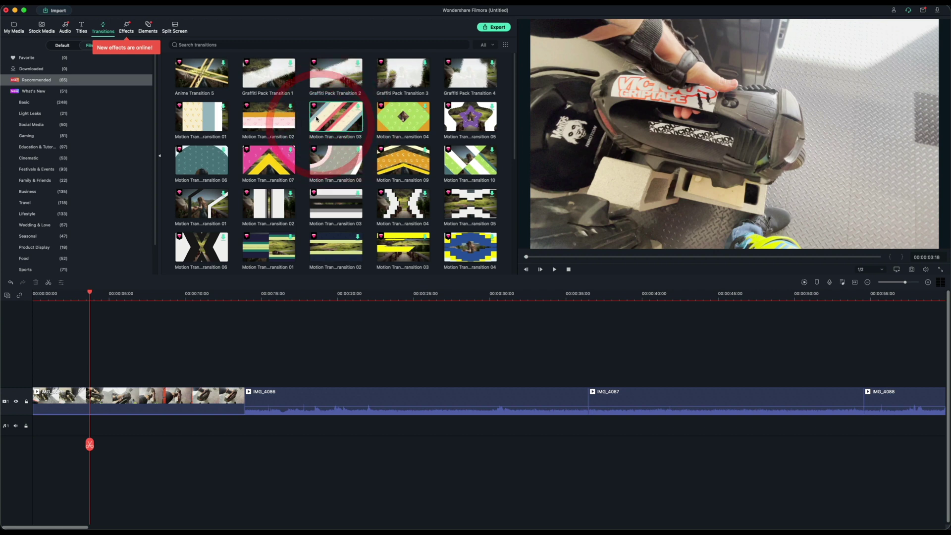
left_click(260, 125)
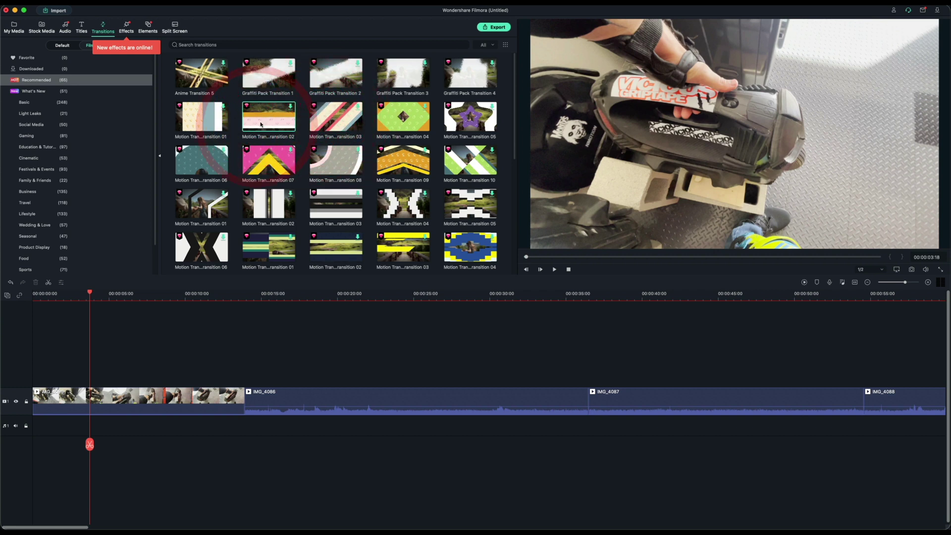
left_click_drag(259, 125, 244, 398)
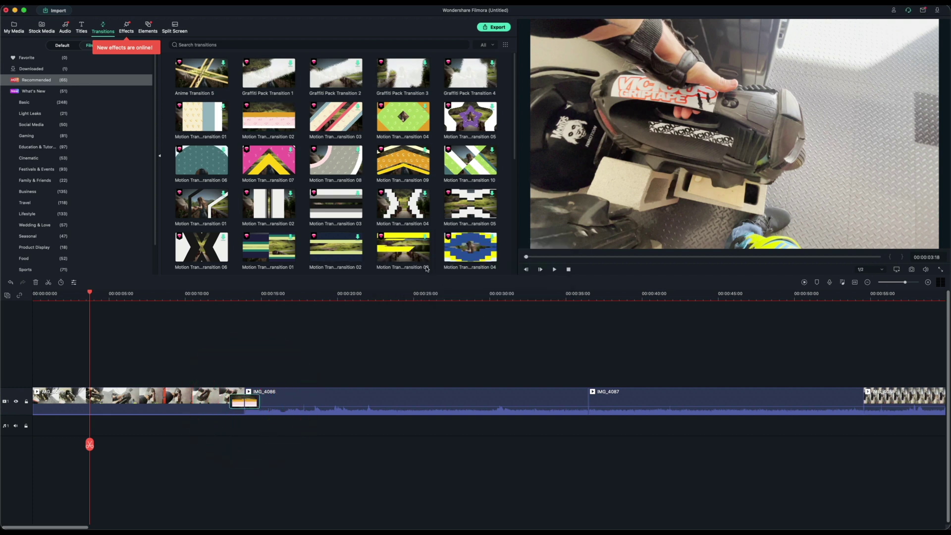
left_click(203, 366)
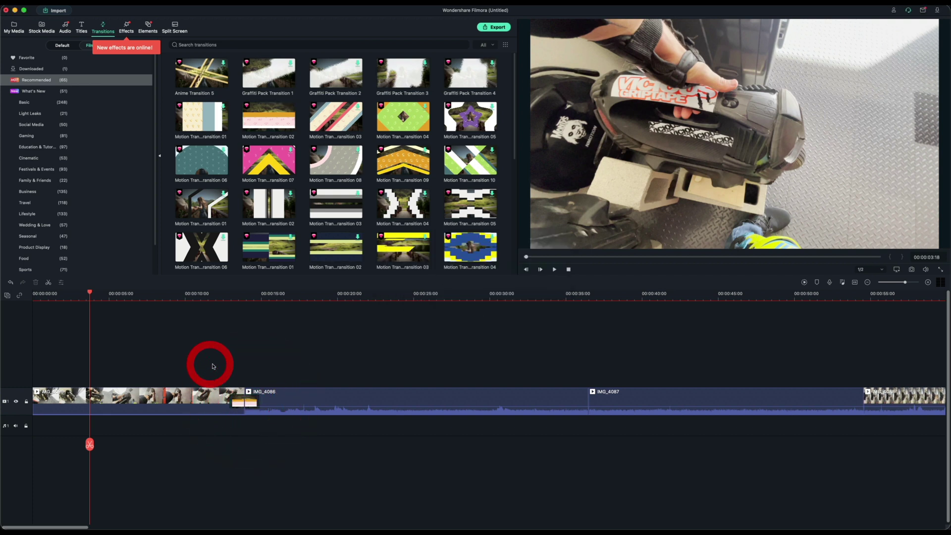
left_click(223, 297)
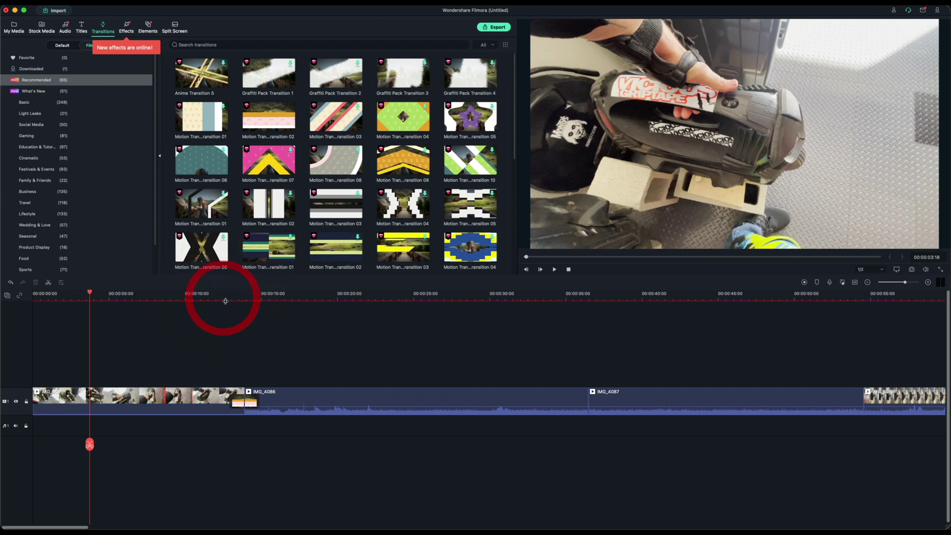
left_click(225, 297)
key("space")
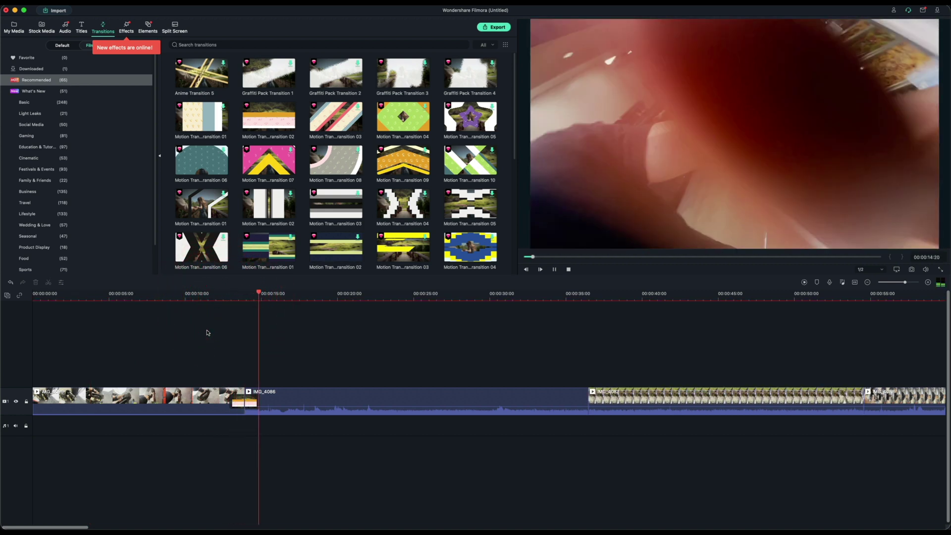
Drop IMG_4086's audio to -60.00 dB and replay from 00:00:12:14 to check.
left_click_drag(343, 407, 340, 431)
left_click(228, 349)
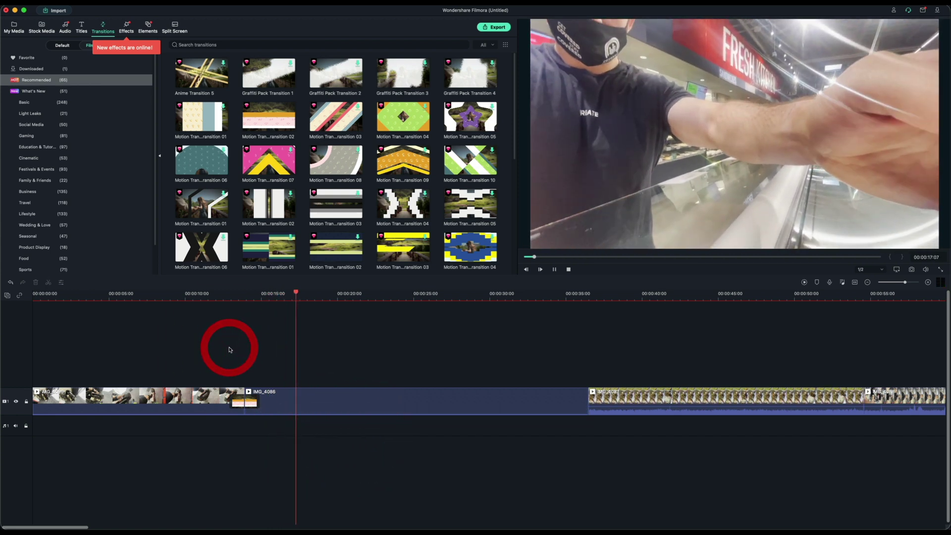
left_click(223, 295)
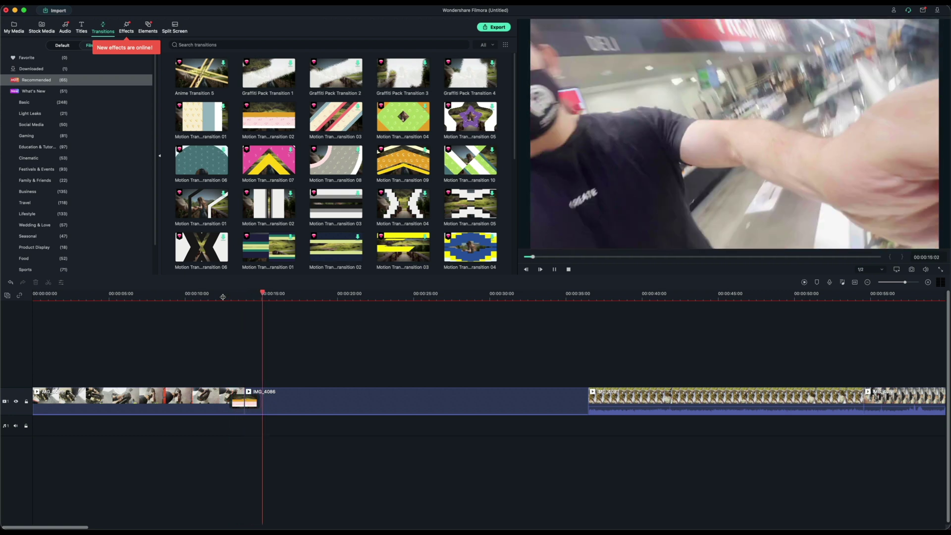
key("space")
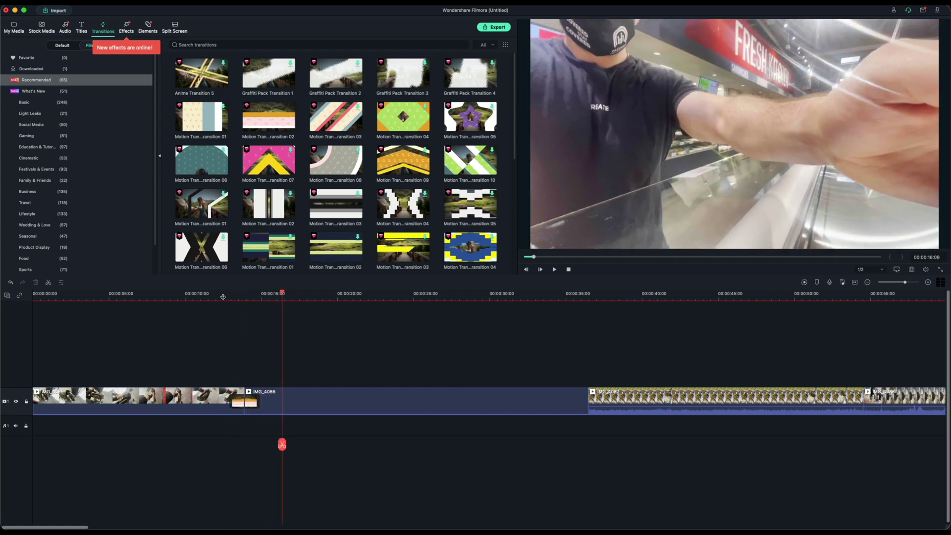
Replace the first transition with the pink Social Media Simple Media Transition 4 and preview it.
left_click_drag(251, 398, 252, 398)
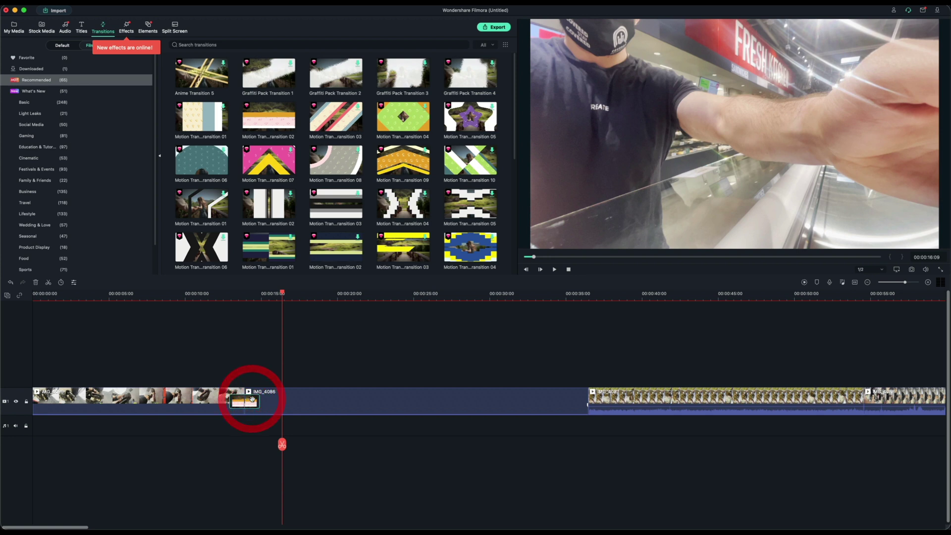
left_click(42, 125)
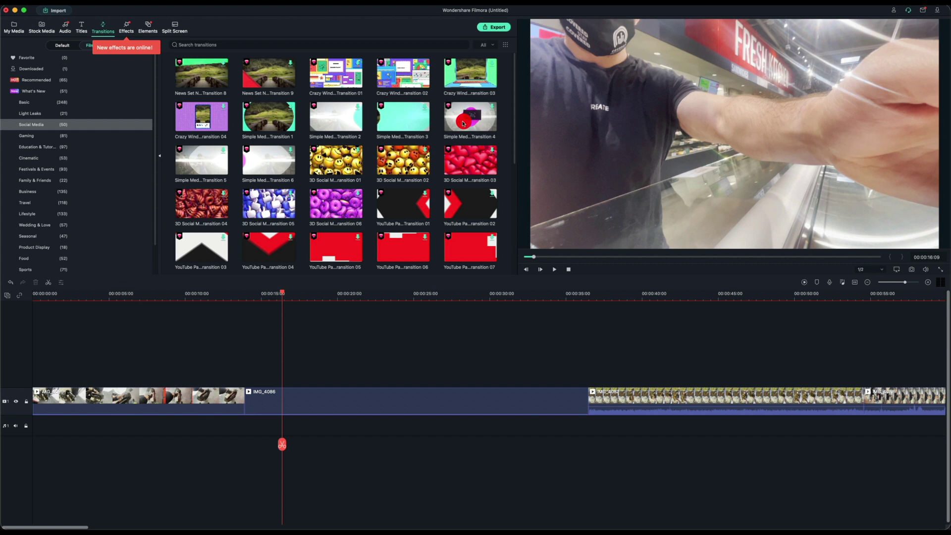
left_click(452, 115)
left_click_drag(432, 225, 245, 400)
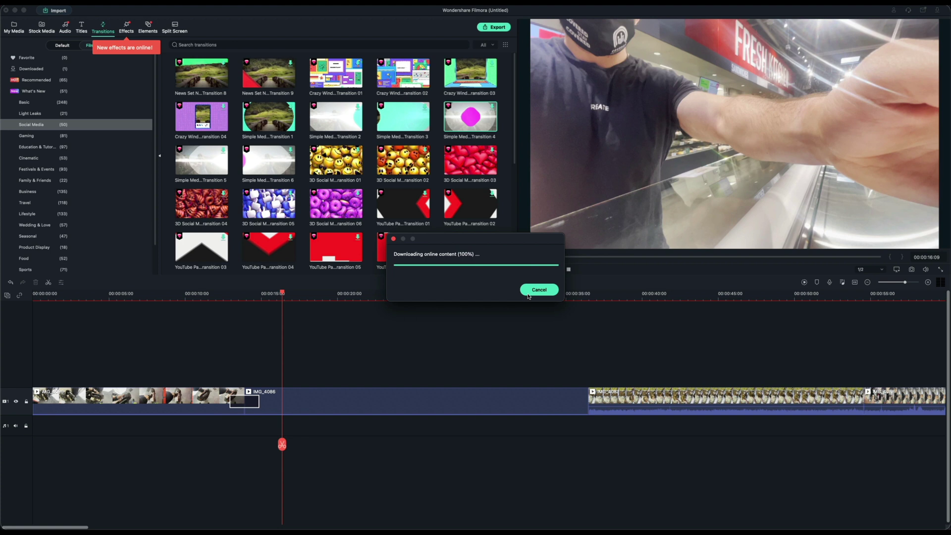
left_click(224, 293)
key("space")
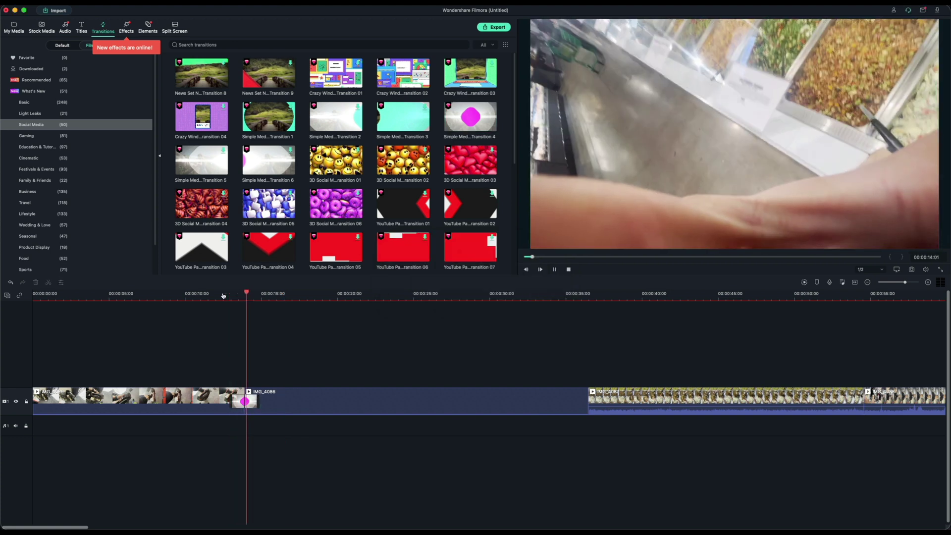
key("space")
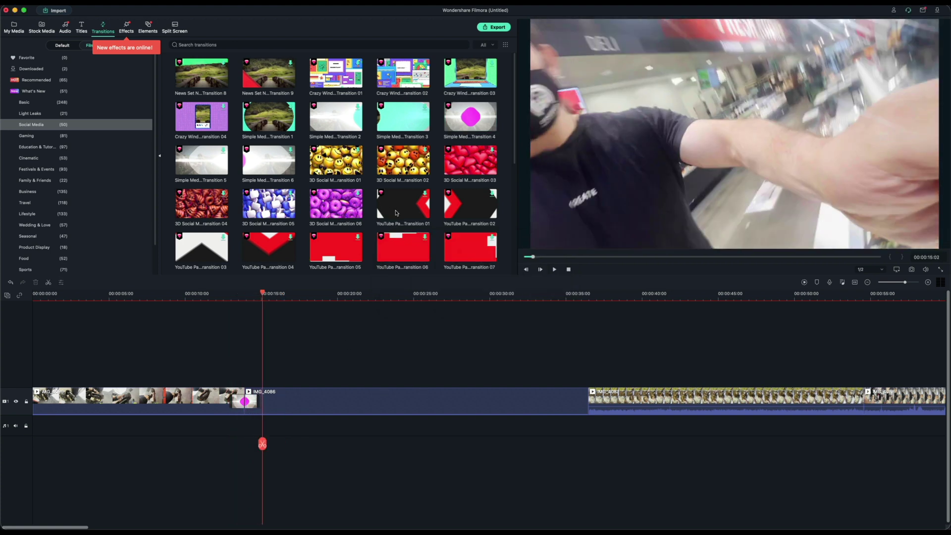
Add YouTube Transition 01 before IMG_4087, lower IMG_4087's volume, and review from 35 seconds.
left_click_drag(393, 205, 600, 396)
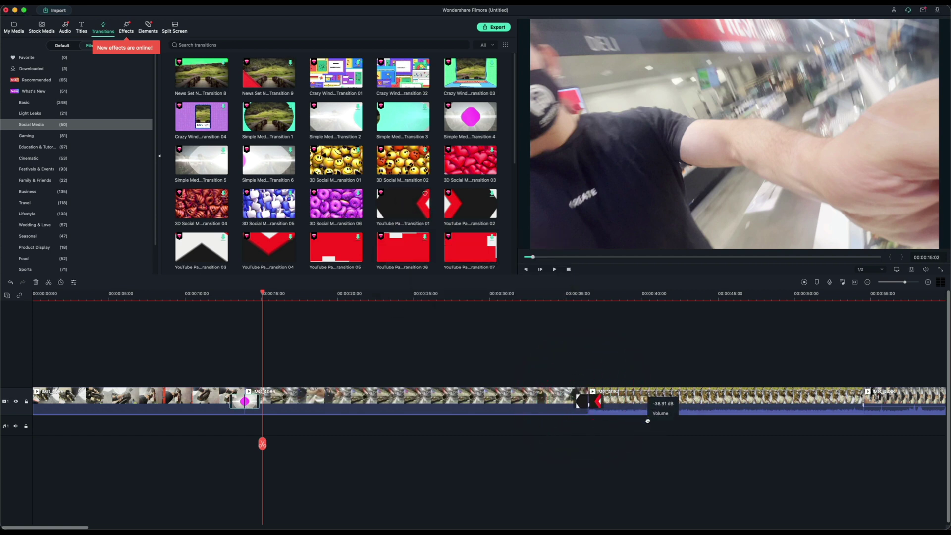
left_click(647, 410)
left_click(578, 361)
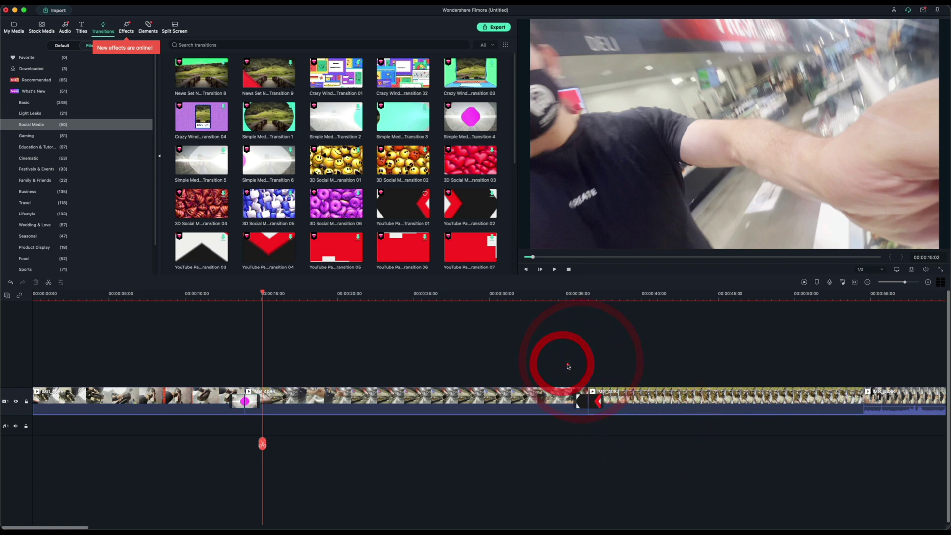
left_click(570, 364)
left_click(565, 297)
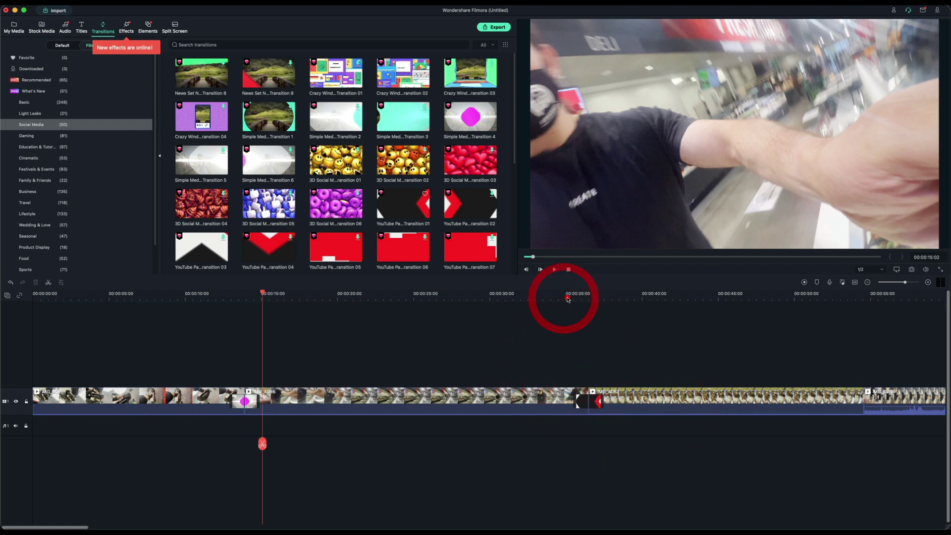
key("space")
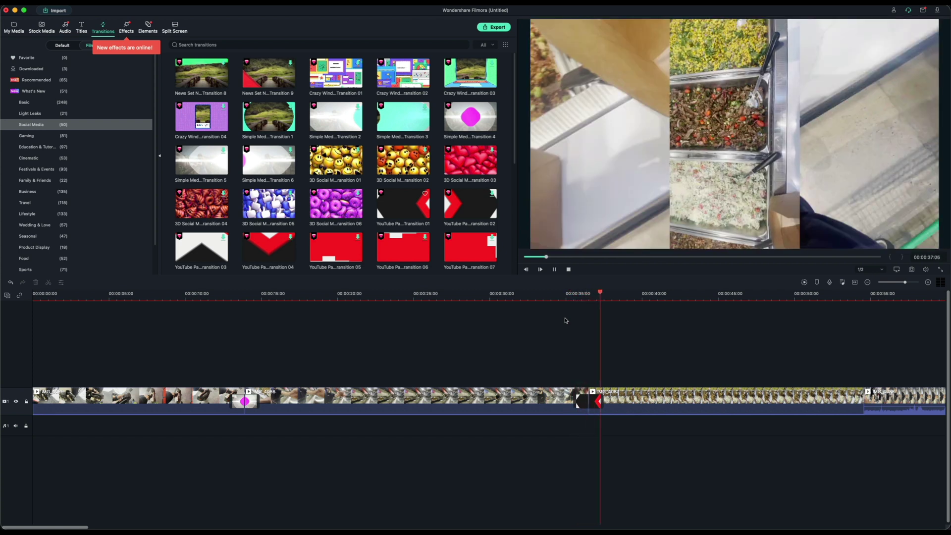
key("space")
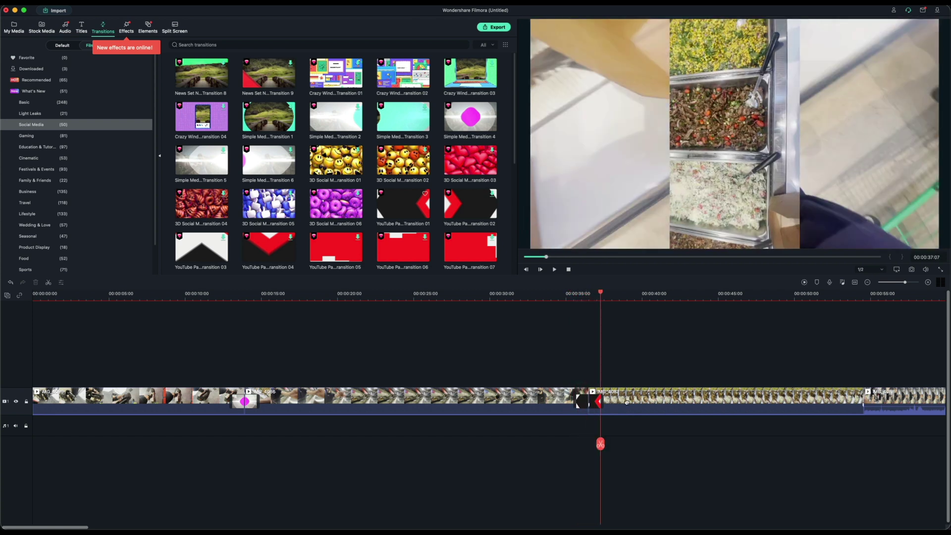
left_click(626, 401)
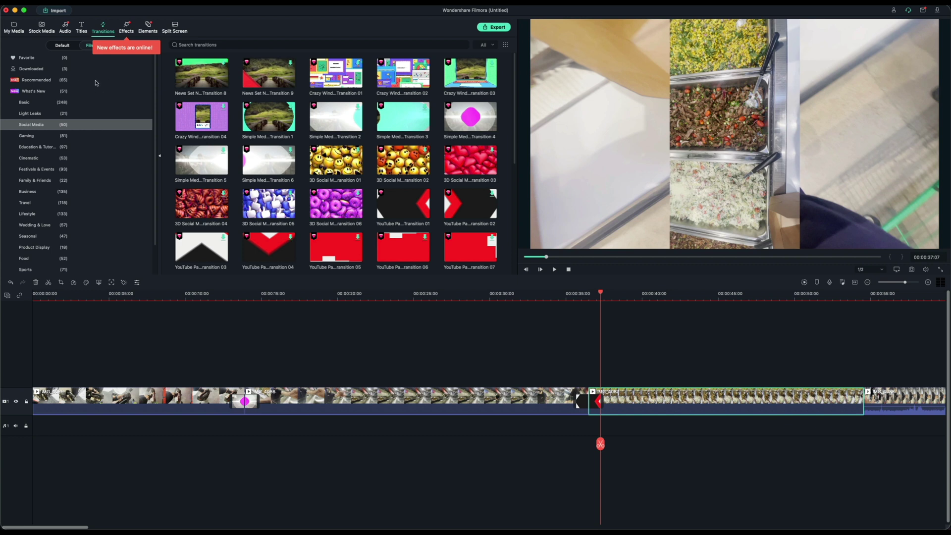
Open IMG_4087's video properties and set its rotation to 90 degrees.
right_click(647, 398)
left_click(648, 230)
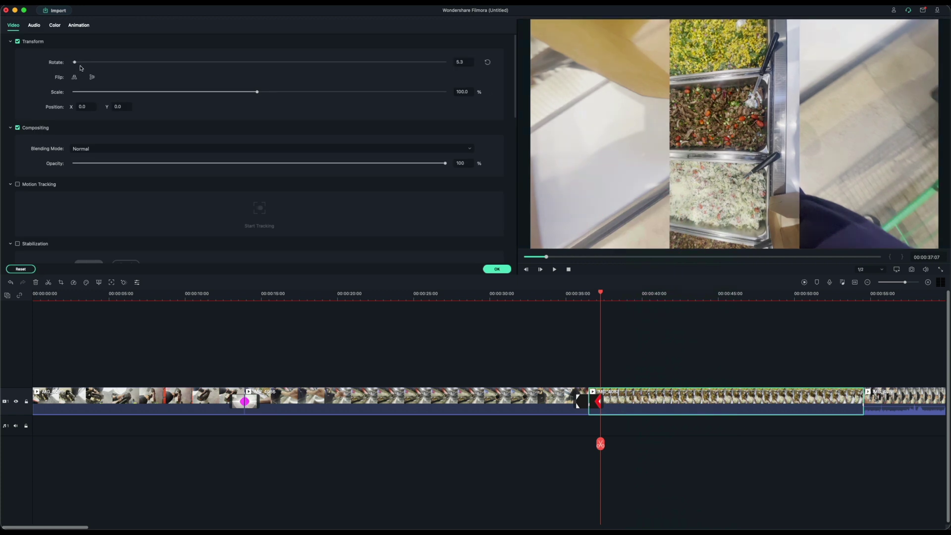
left_click_drag(80, 64, 141, 62)
left_click(467, 63)
left_click(466, 62)
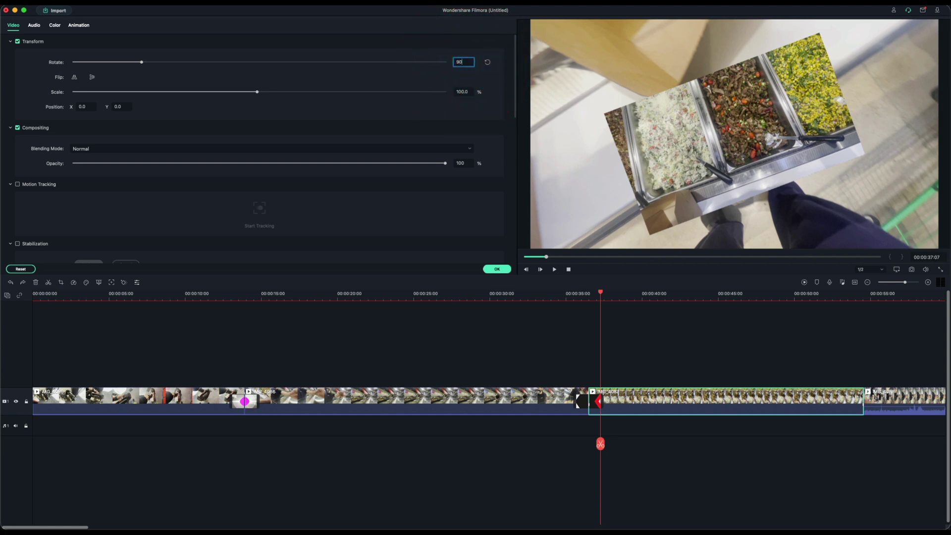
key("Return")
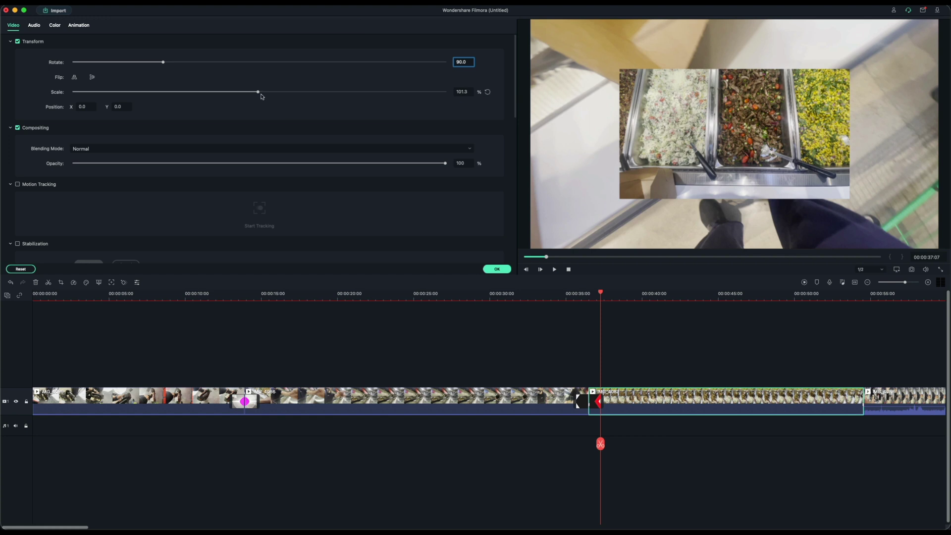
Scale the IMG_4087 clip up to 180% so the food trays fill the frame.
left_click_drag(271, 97, 273, 98)
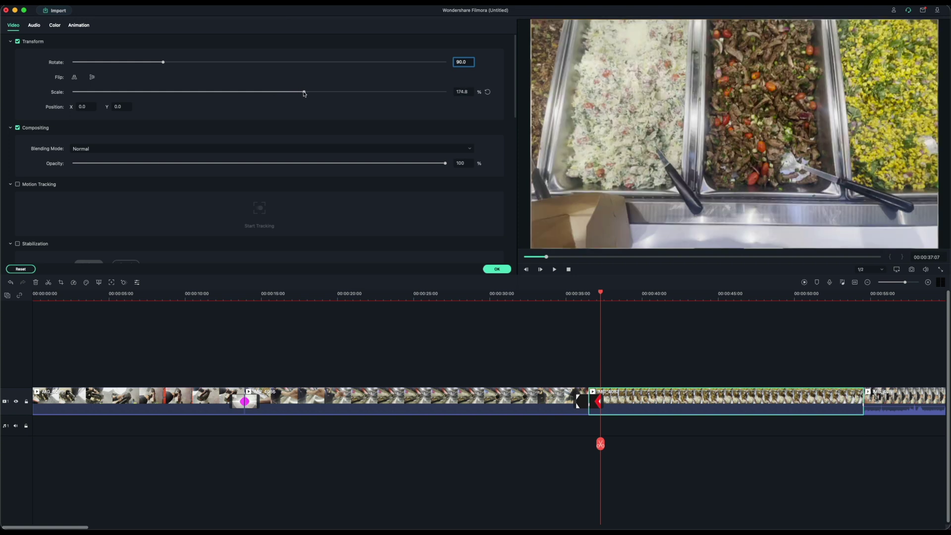
left_click(304, 92)
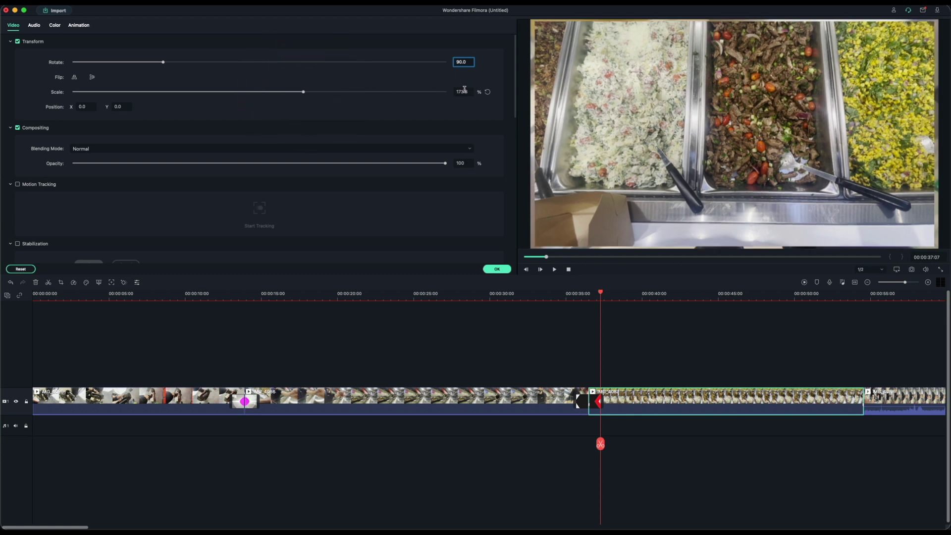
left_click(465, 92)
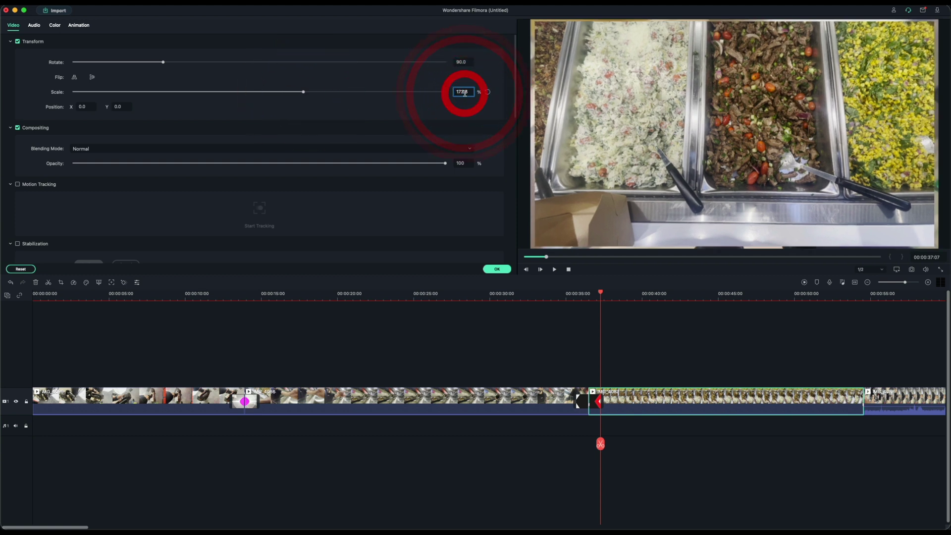
left_click(465, 93)
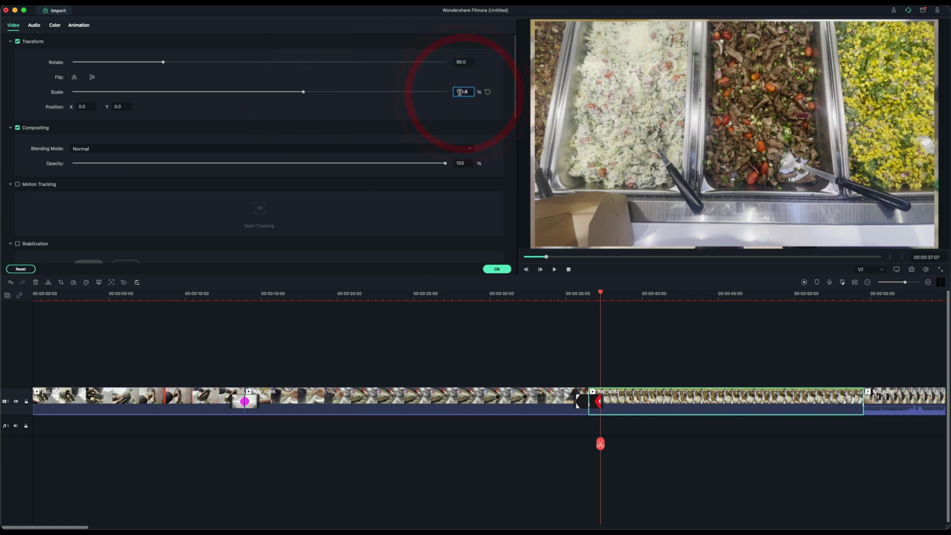
left_click_drag(448, 91, 461, 91)
left_click(446, 94)
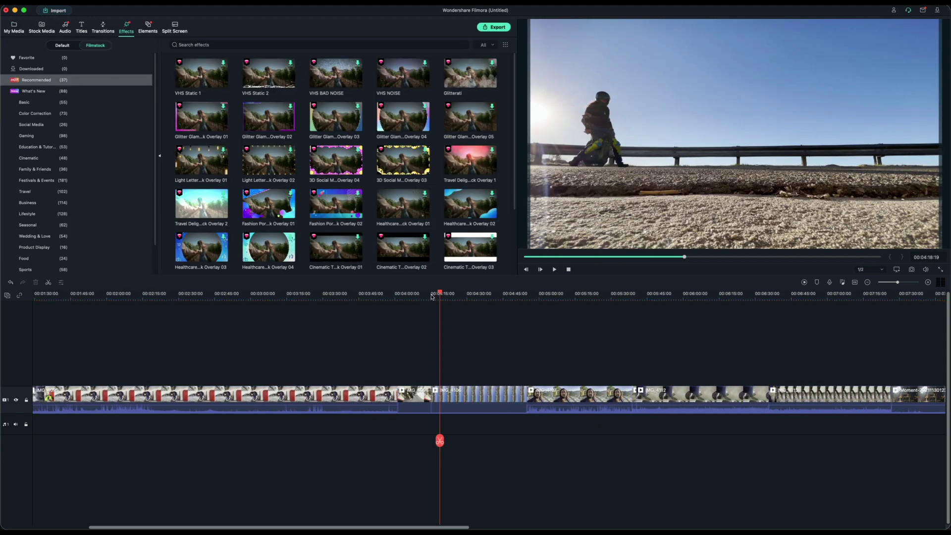
Apply the pink Travel Delight Overlay 1 effect to the IMG_4106 road clip near 04:20.
left_click(432, 295)
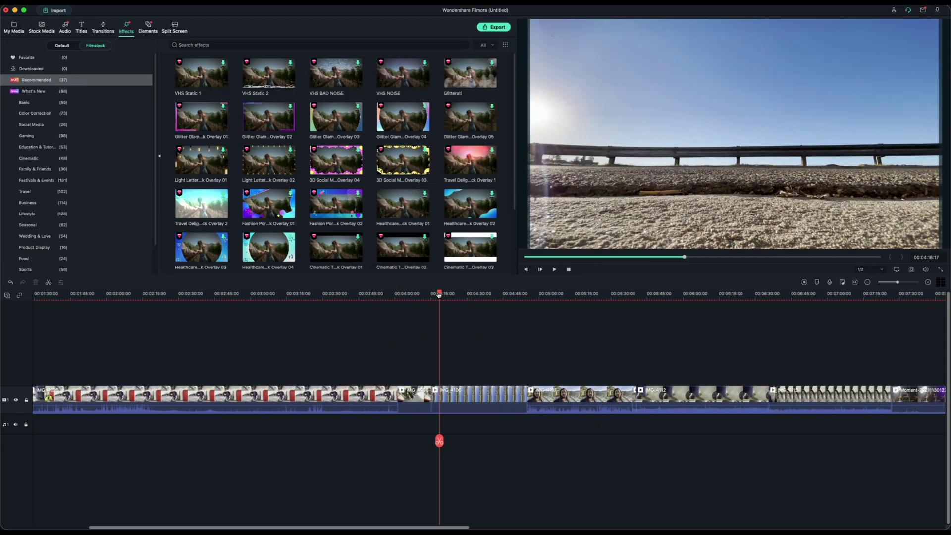
left_click(440, 293)
left_click(468, 161)
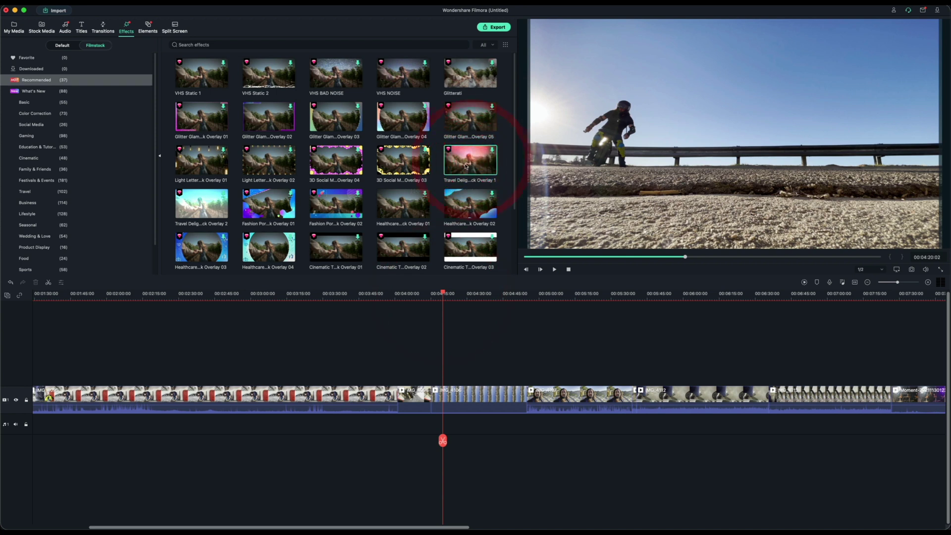
left_click_drag(465, 166, 455, 406)
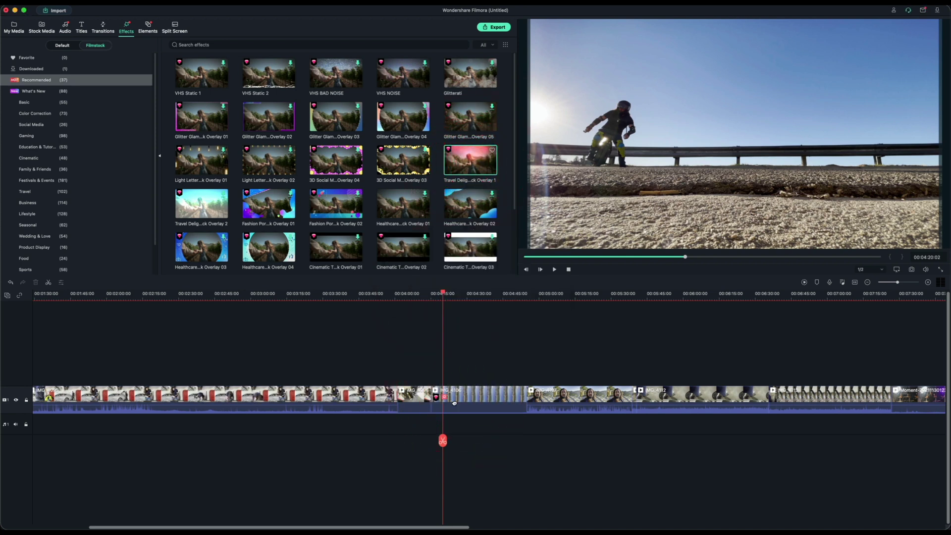
Play from about 04:17 to preview the pink light leak, then select IMG_4106.
left_click(438, 294)
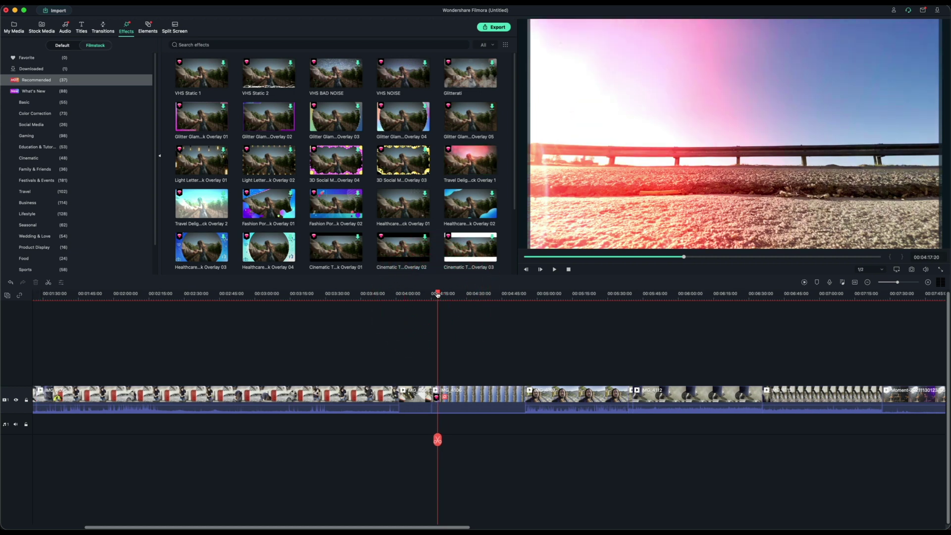
key("space")
left_click(439, 293)
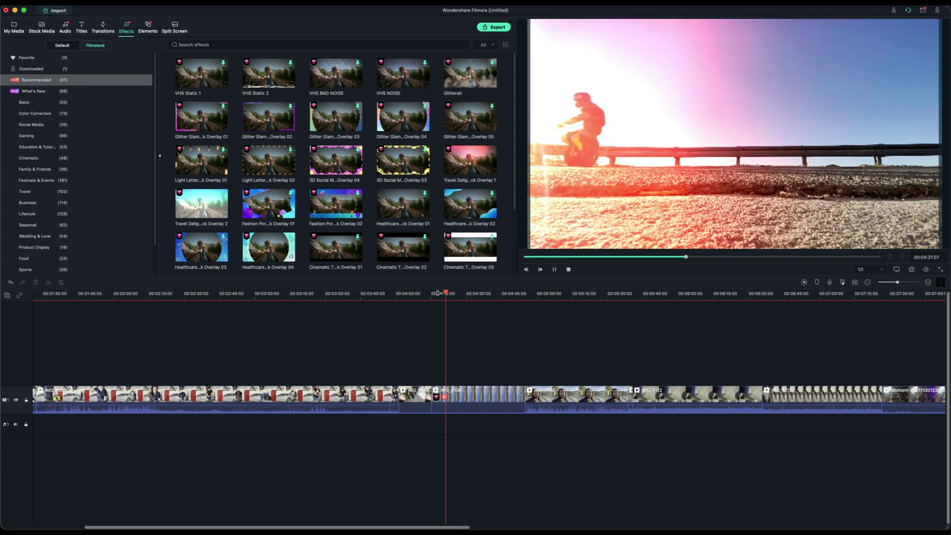
left_click(438, 402)
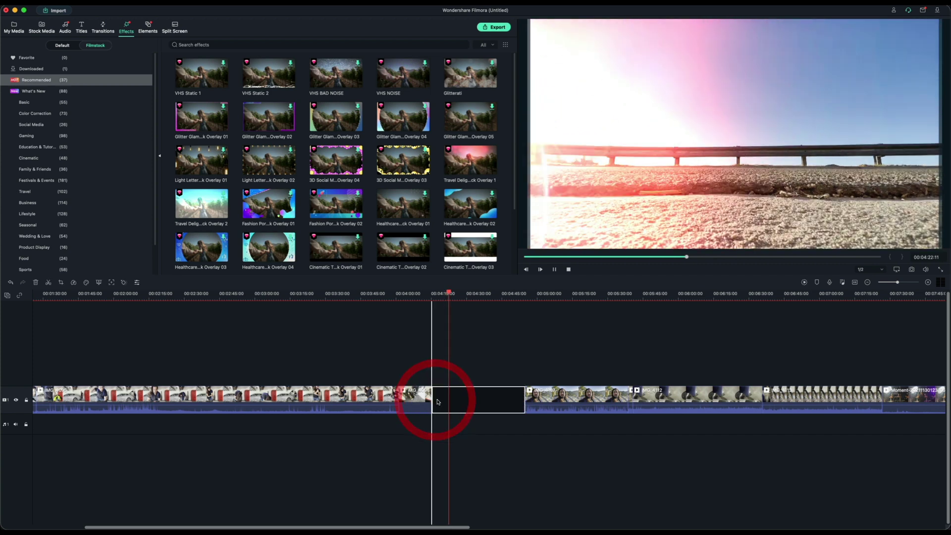
Lower the Travel Delight Pack Overlay 1 alpha to 54 in IMG_4106's video effects.
right_click(438, 401)
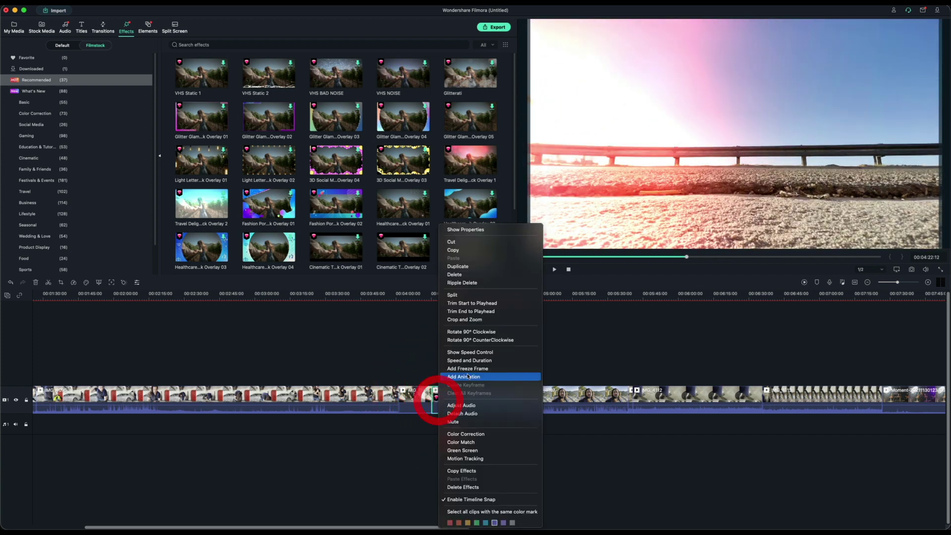
left_click(483, 232)
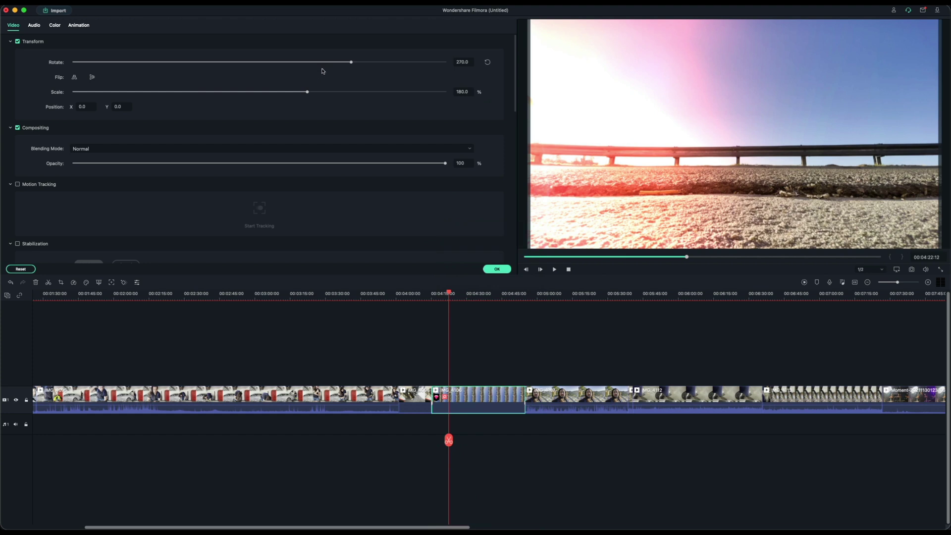
scroll(176, 154, "down", 5)
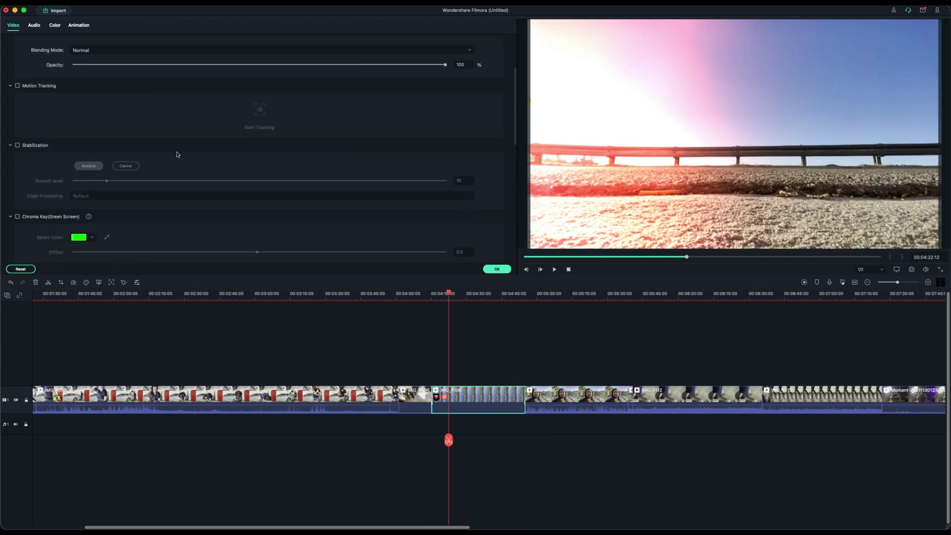
scroll(177, 155, "down", 5)
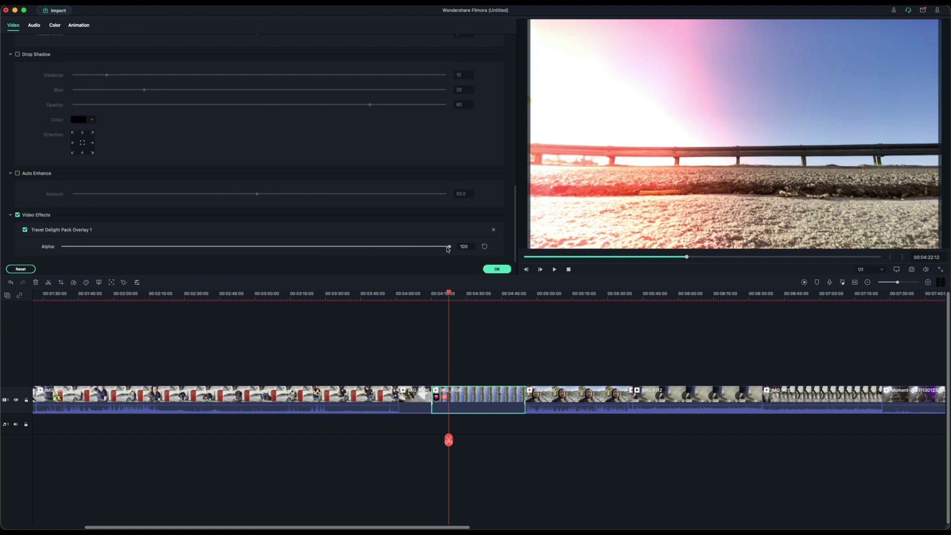
left_click_drag(447, 249, 269, 251)
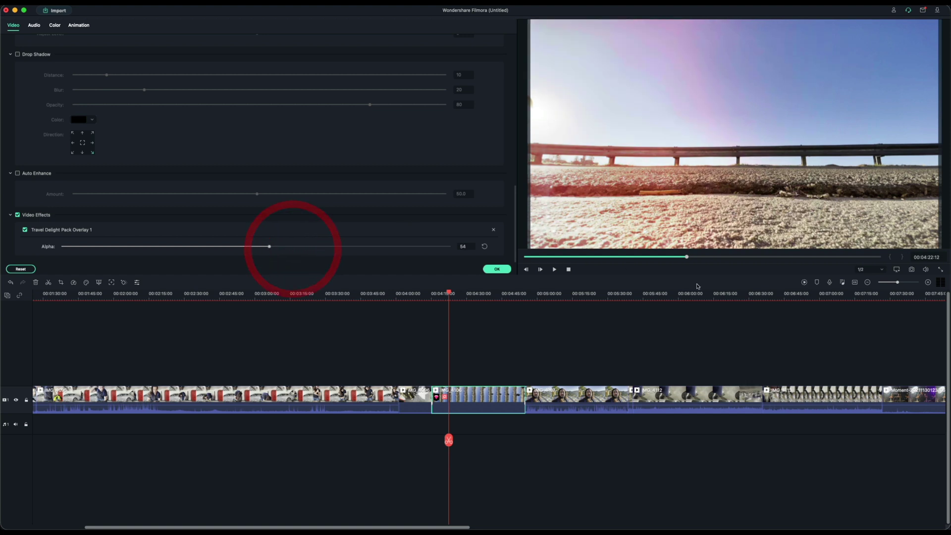
Deselect the clip and play from the rider frame to preview the softer overlay.
left_click(434, 365)
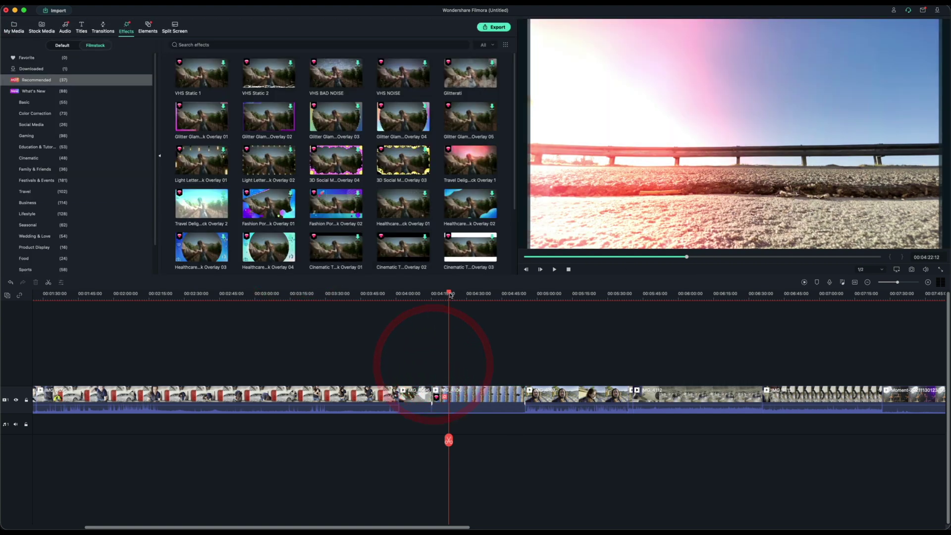
left_click(446, 293)
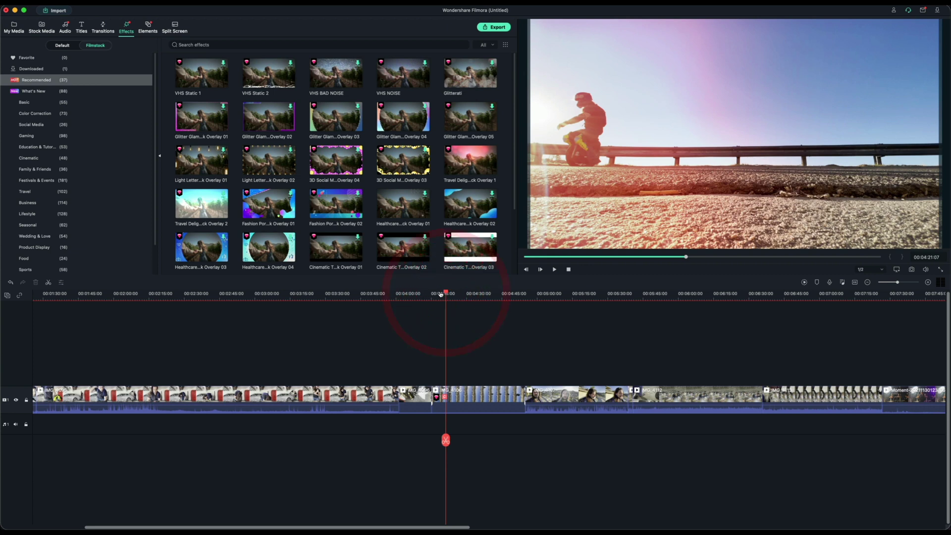
key("space")
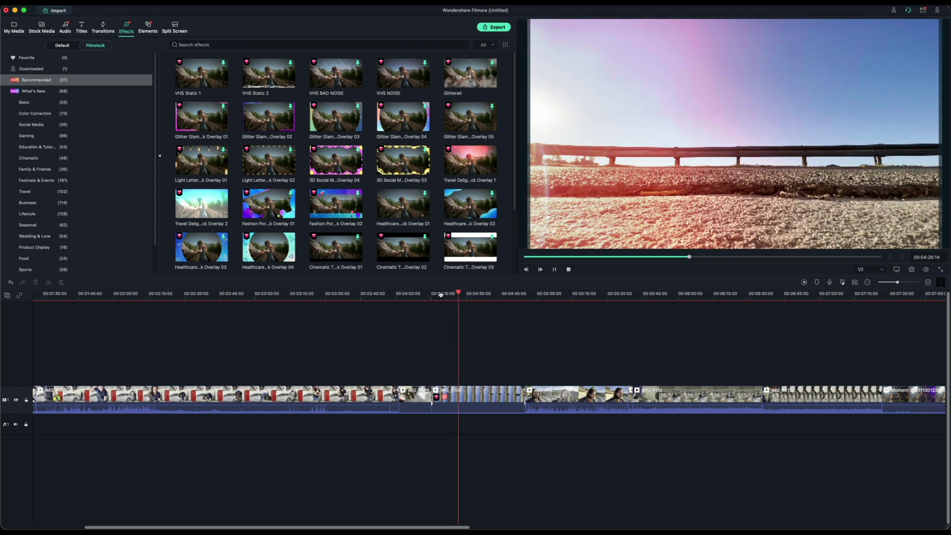
Reopen the road clip's properties, scroll its Video panel to the top, and scrub through the clip.
left_click(472, 396)
right_click(472, 396)
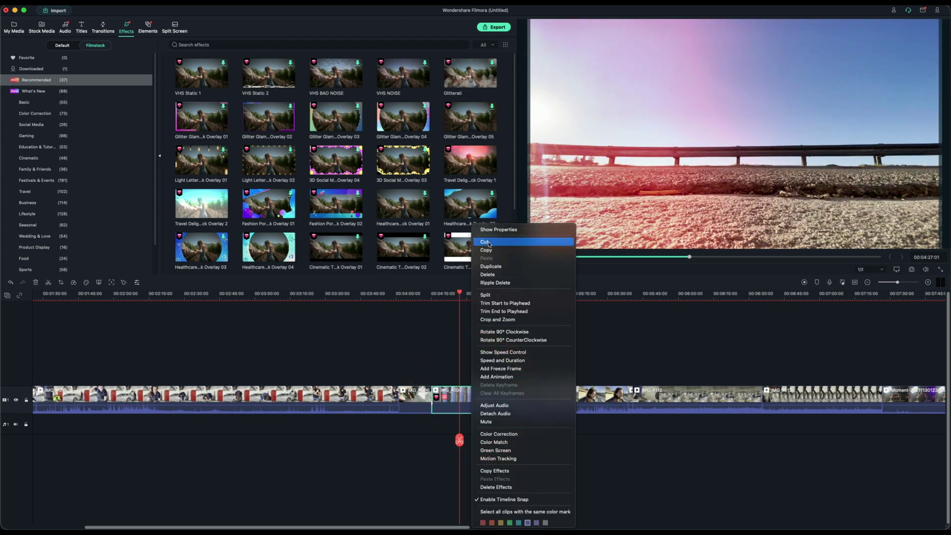
left_click(487, 234)
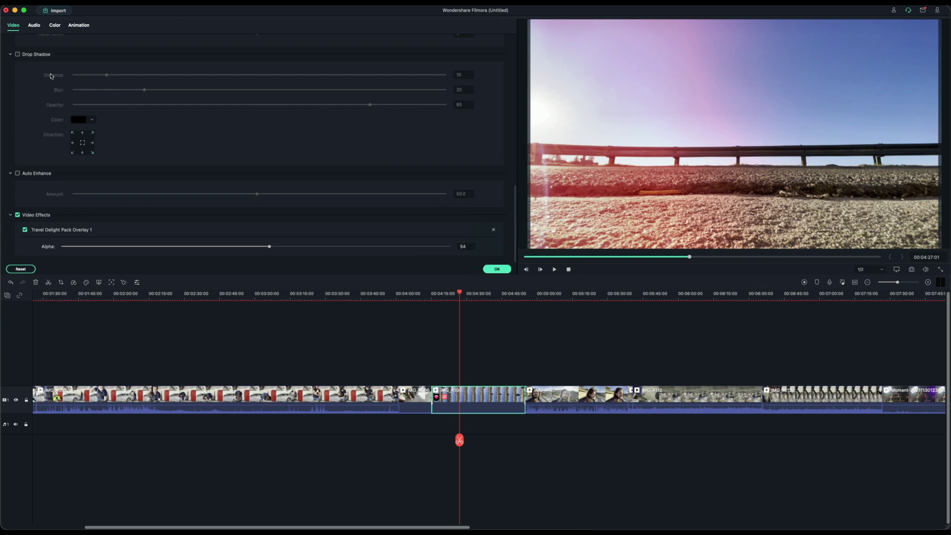
scroll(167, 130, "up", 5)
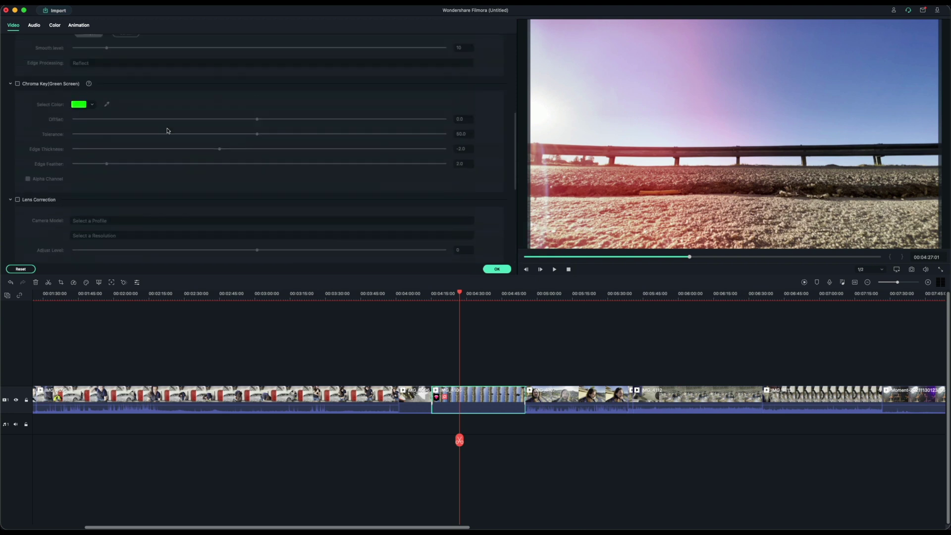
scroll(167, 130, "up", 6)
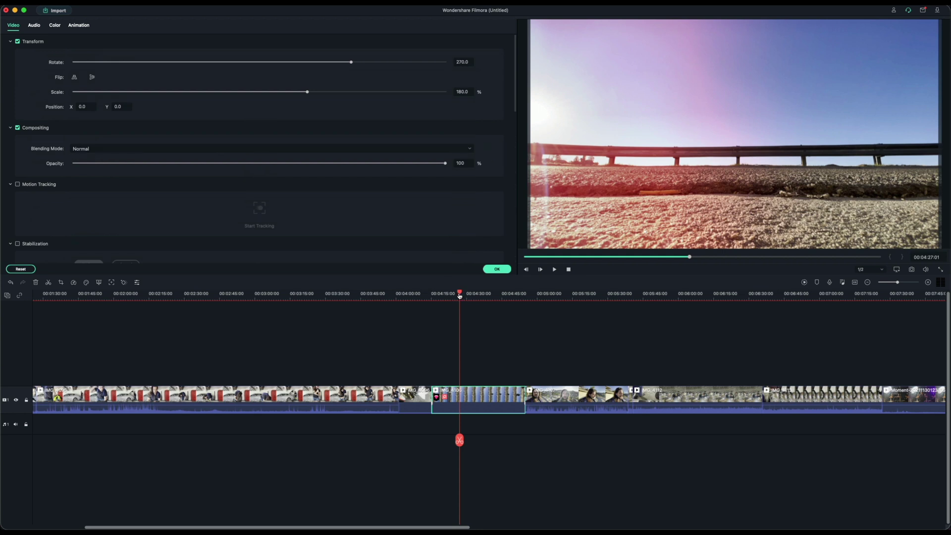
left_click_drag(462, 296, 481, 294)
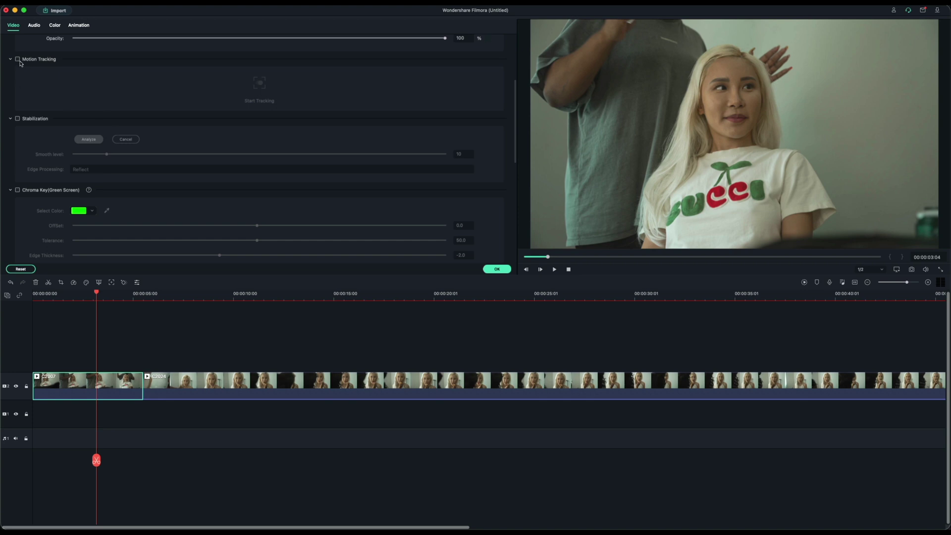
Enable Motion Tracking, fit the tracking box over the woman's face, and track it through the clip.
left_click(18, 60)
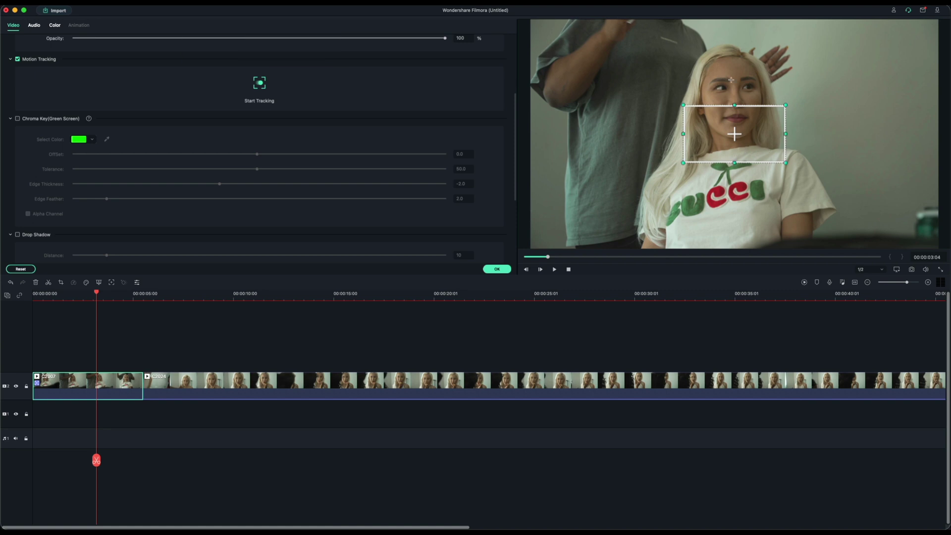
left_click_drag(732, 80, 757, 88)
left_click(749, 100)
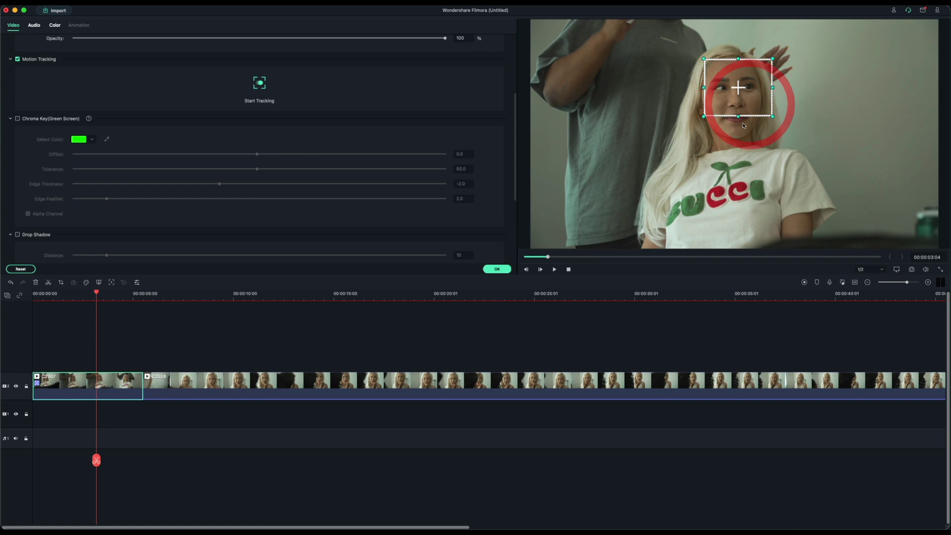
left_click_drag(738, 116, 738, 126)
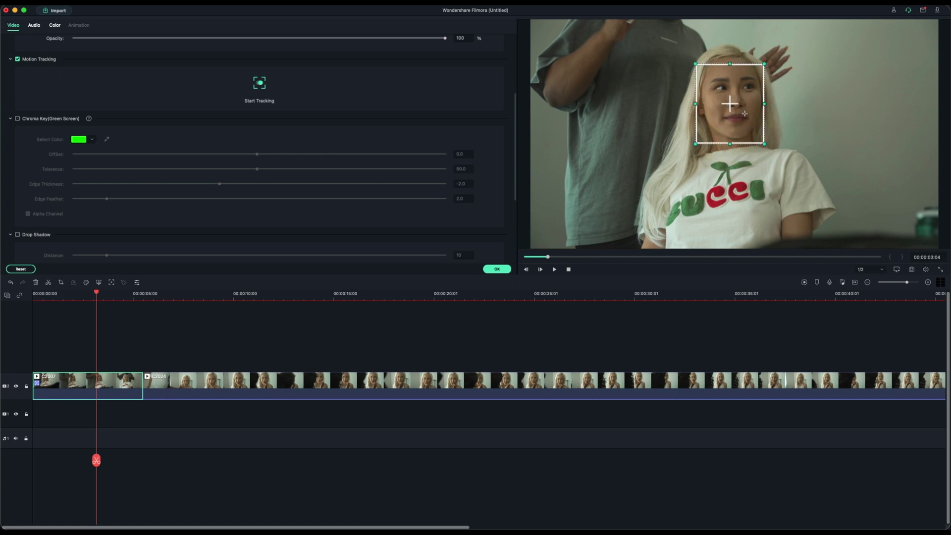
left_click_drag(745, 113, 755, 105)
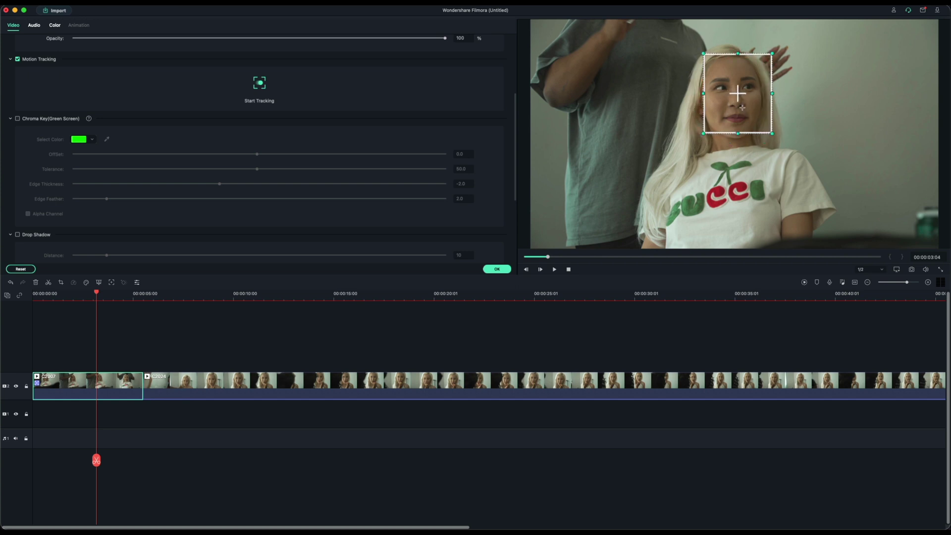
left_click(262, 89)
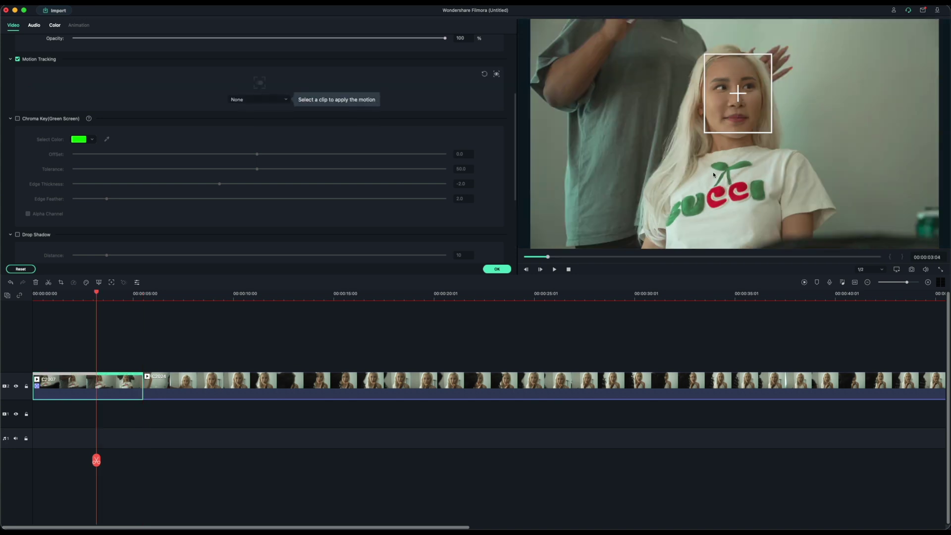
left_click_drag(96, 293, 118, 306)
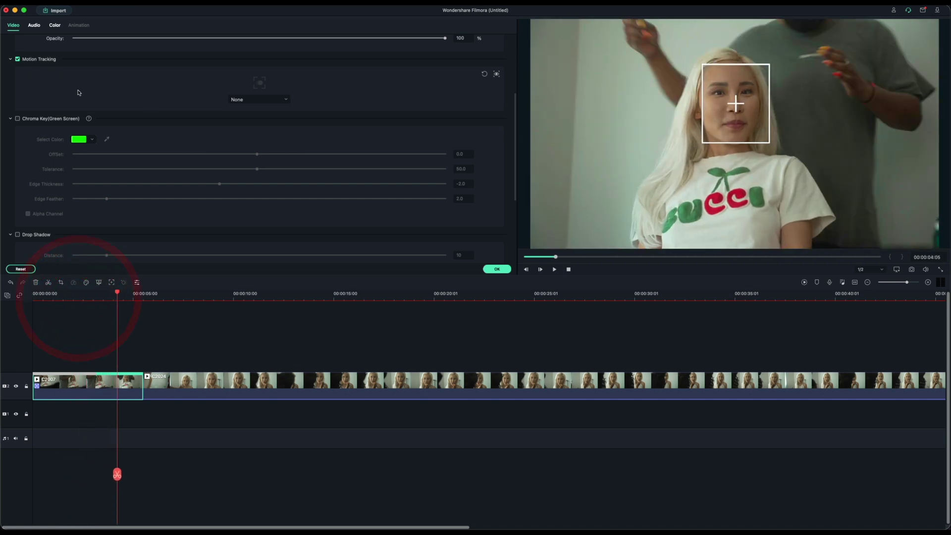
Clear the motion tracking, enable Stabilization, and view the Edge Processing options (Reflect).
left_click(18, 61)
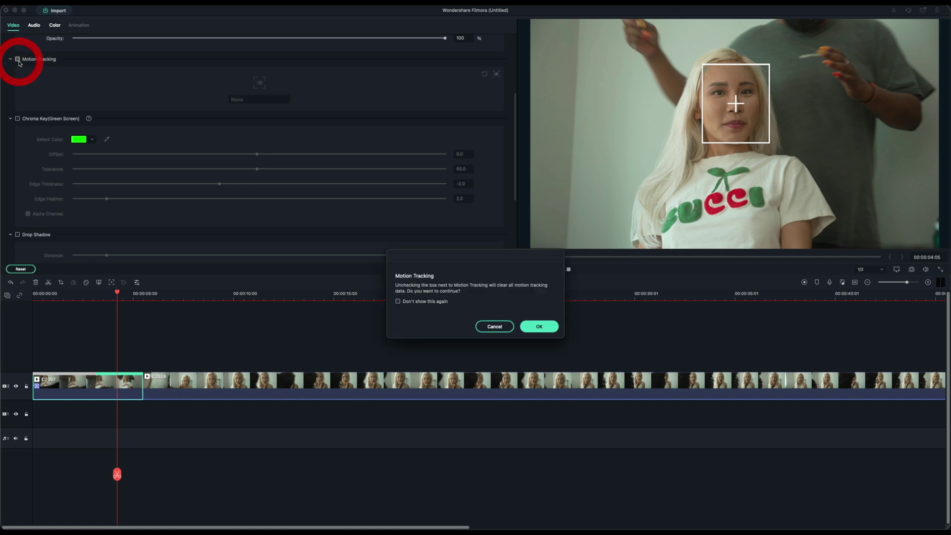
left_click(535, 327)
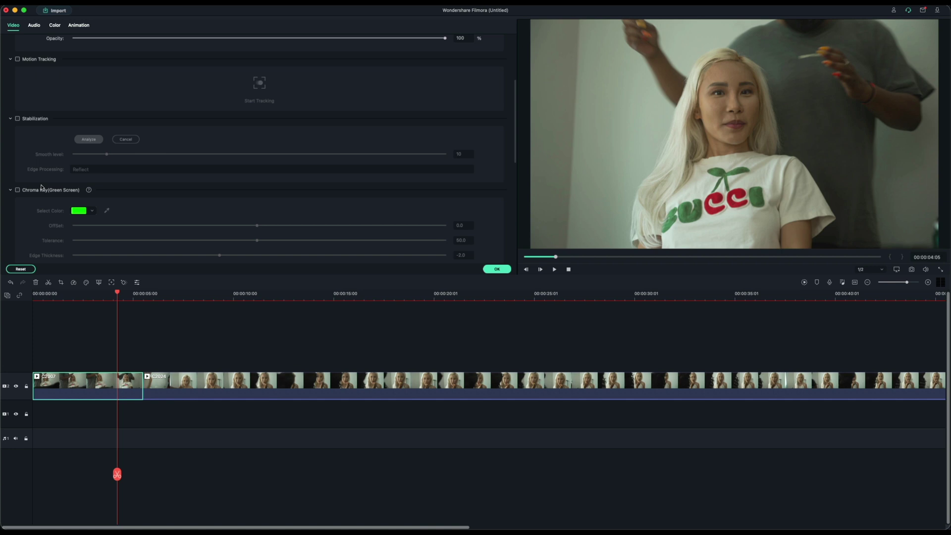
left_click(18, 119)
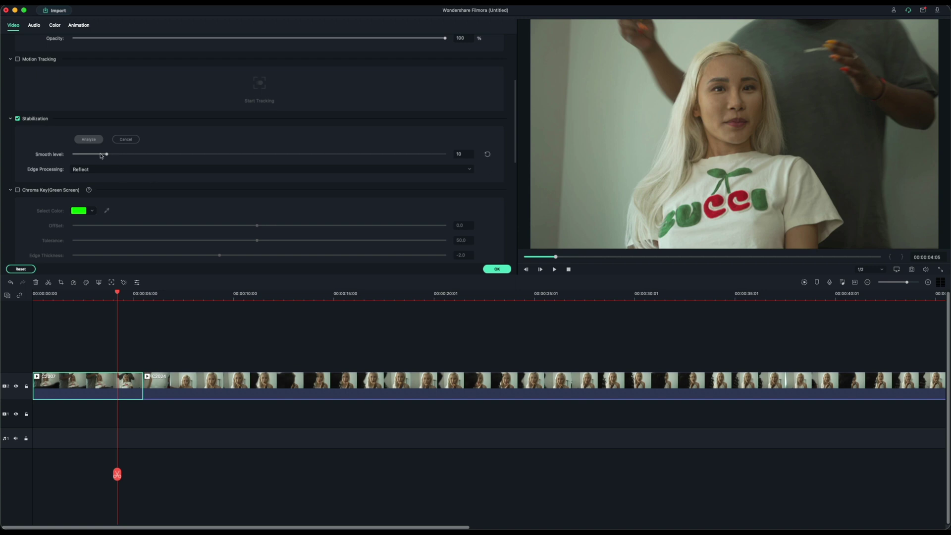
left_click(165, 171)
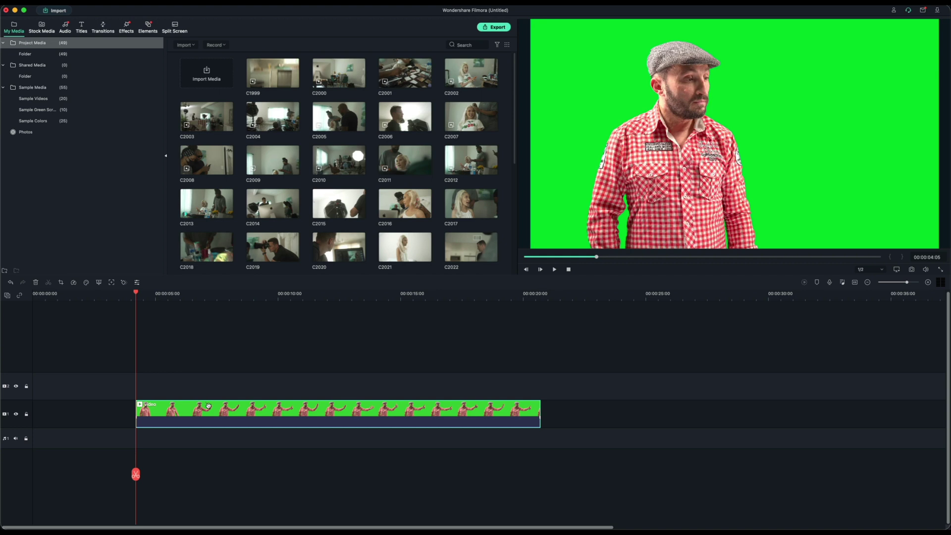
Enable Chroma Key on the presenter clip and place wp4998086 at the start of track 1.
right_click(208, 406)
left_click(259, 231)
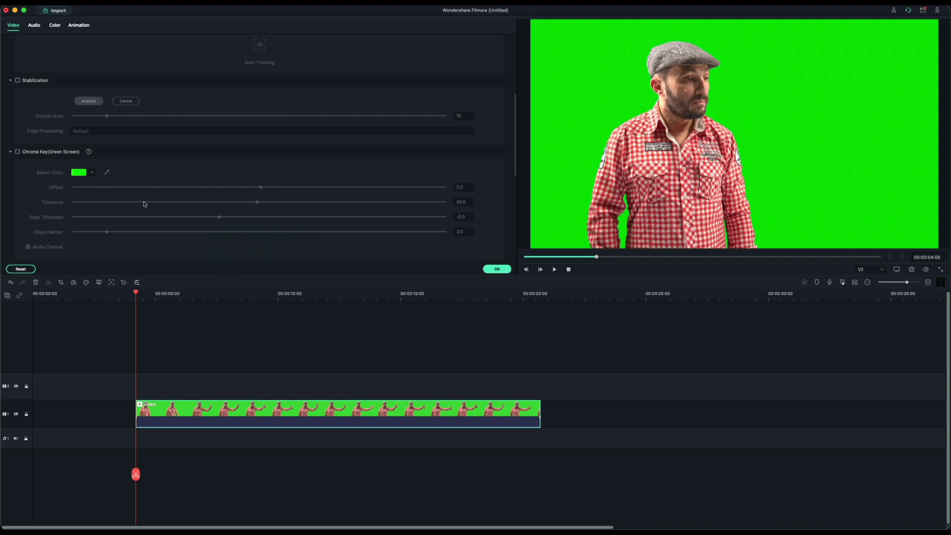
left_click(19, 154)
left_click(18, 152)
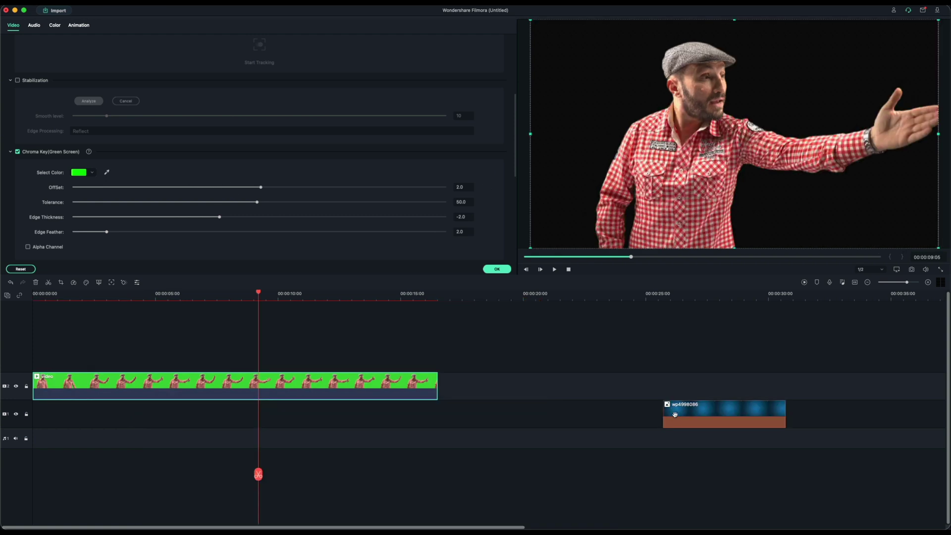
left_click_drag(674, 415, 48, 410)
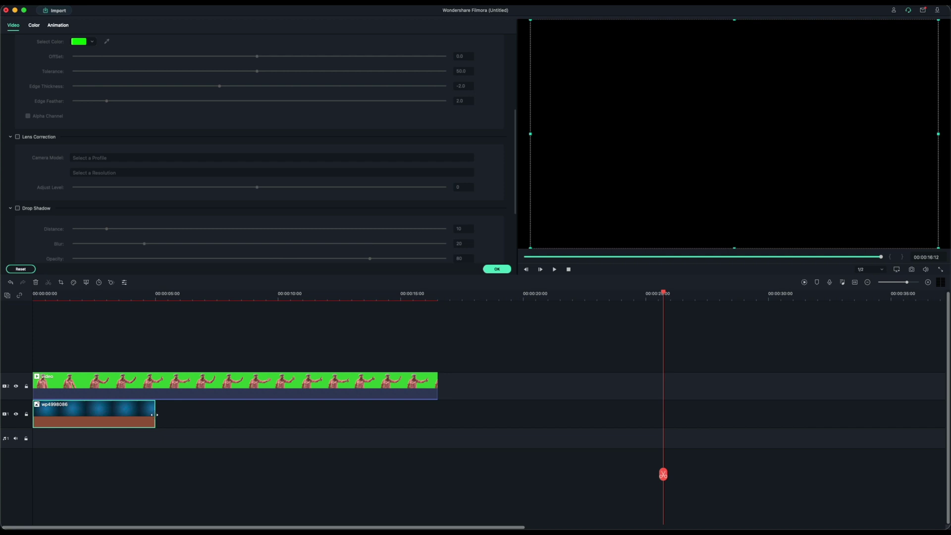
Stretch the wp4998086 background to the presenter clip's full length and check the frame at about 6 seconds.
left_click_drag(155, 415, 437, 415)
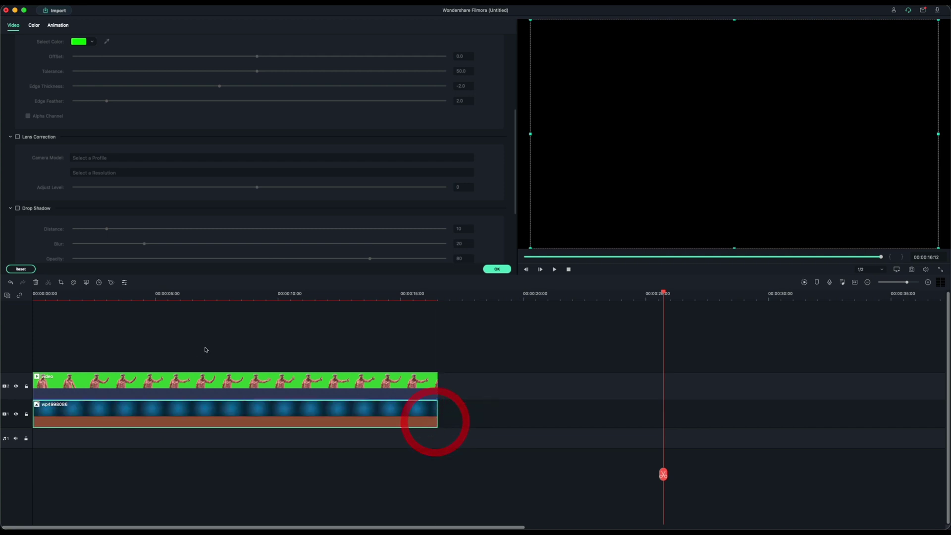
left_click(208, 345)
left_click(200, 296)
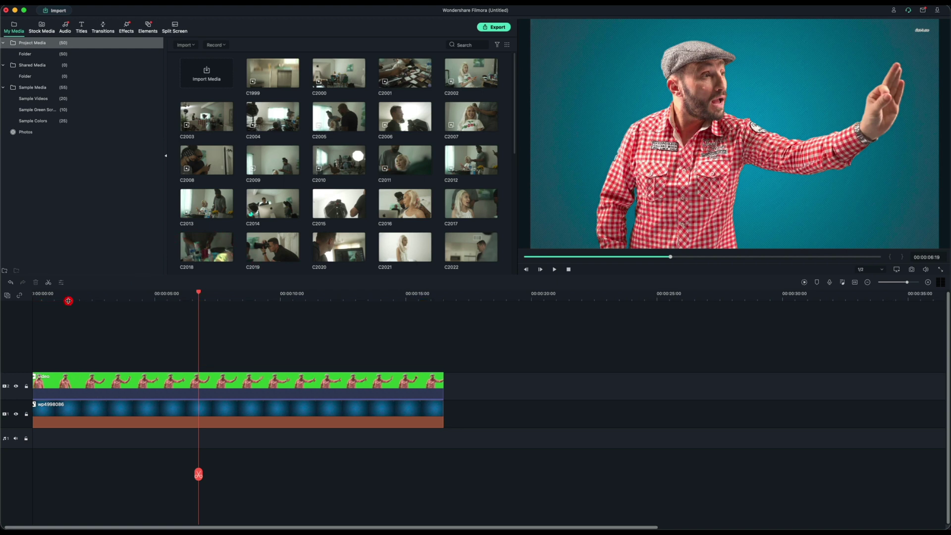
scroll(69, 298, "up", 2)
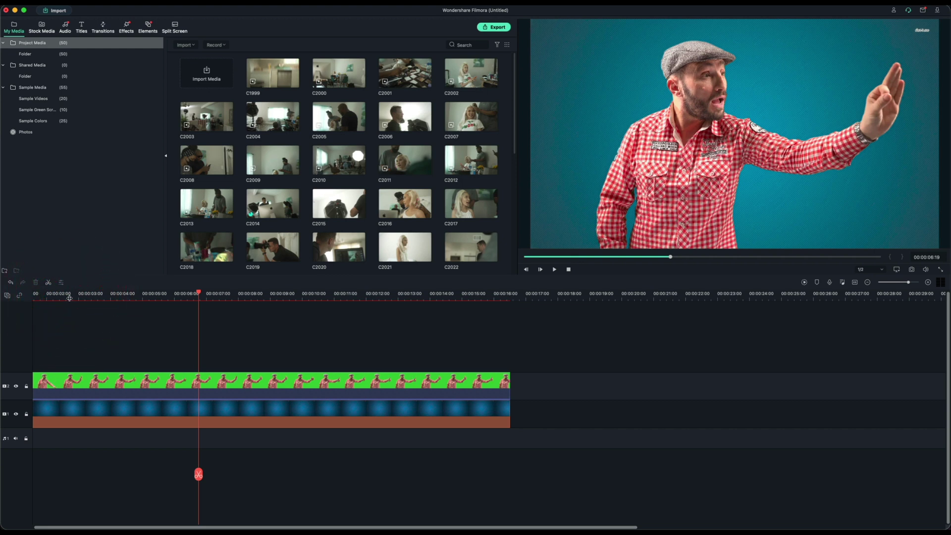
left_click(126, 27)
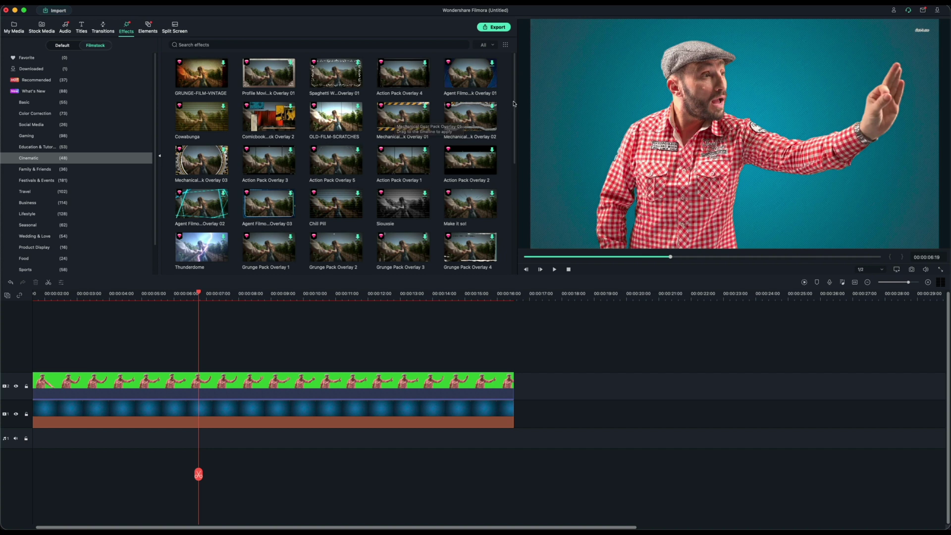
Scroll the Cinematic overlays and preview the FLICKER-2 effect.
scroll(501, 175, "down", 5)
scroll(501, 174, "down", 3)
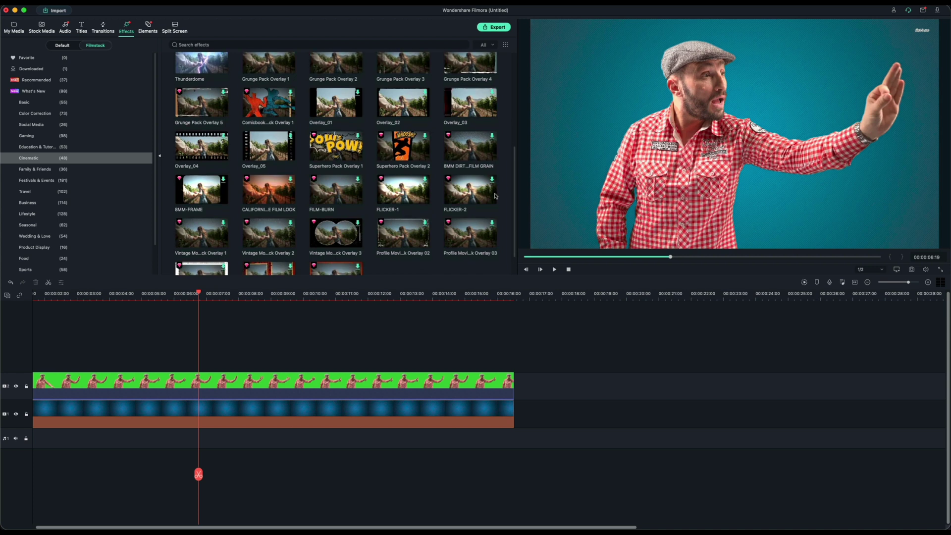
left_click(494, 194)
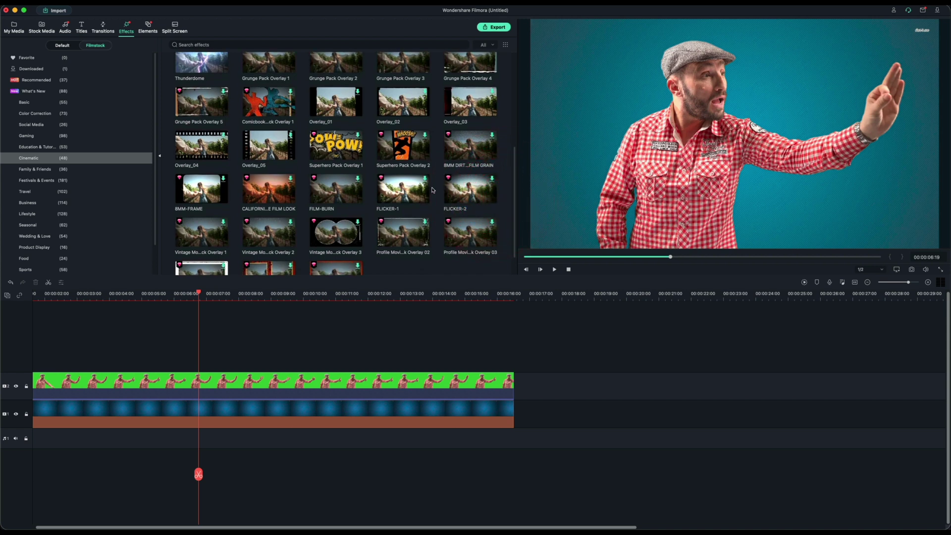